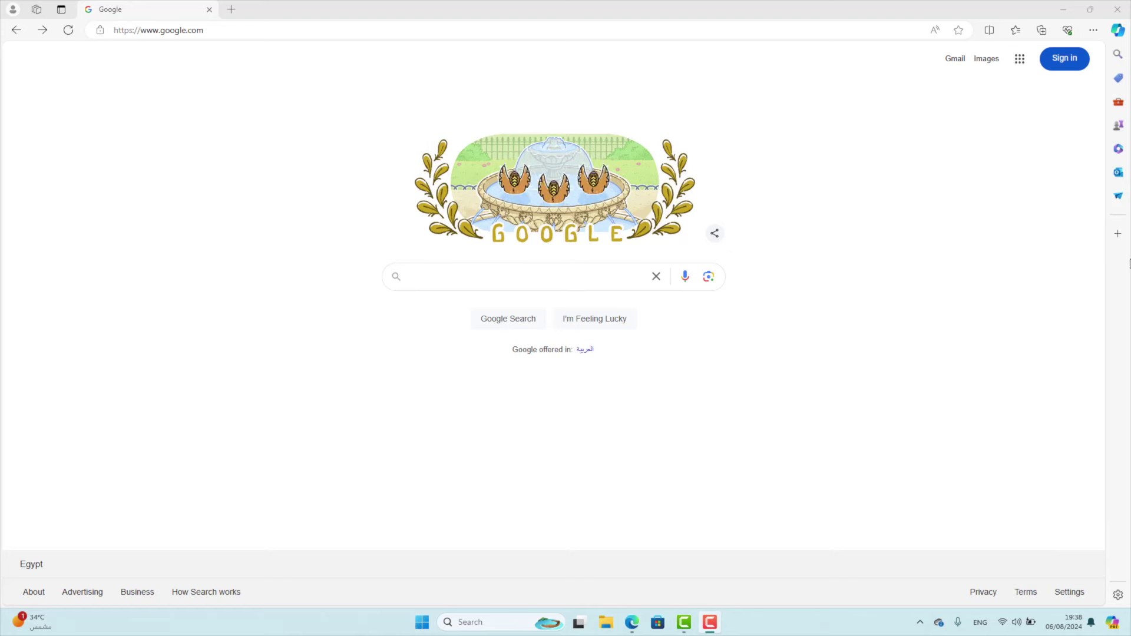
- Search Google for 'dart sdk archive' using the autocomplete suggestion after typing 'dart sdk a'
click(586, 285)
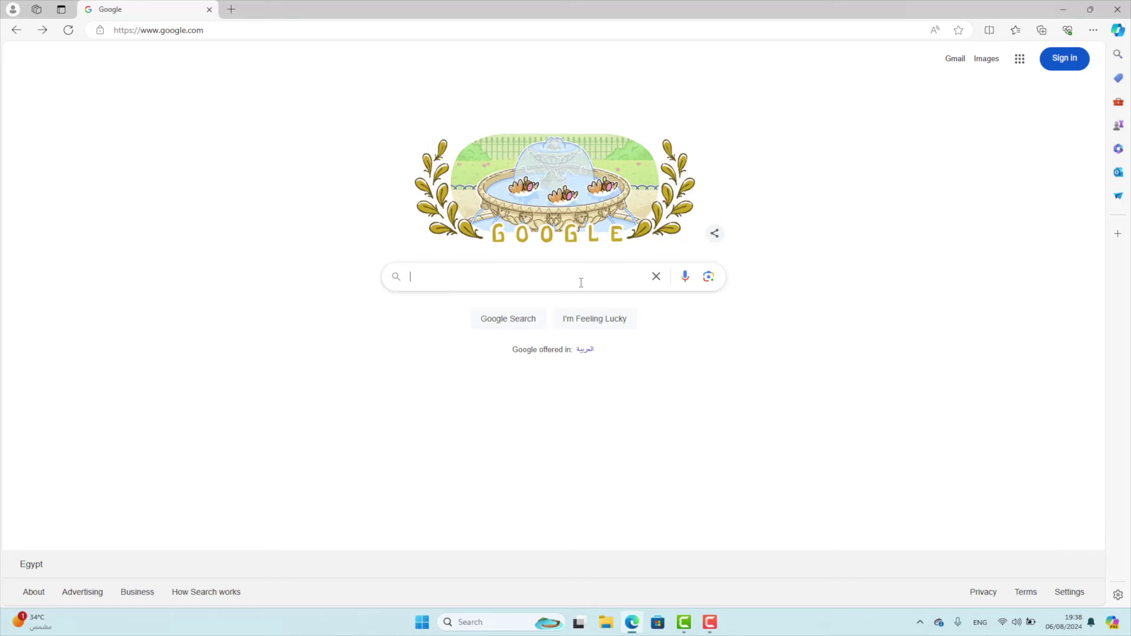
text(dart )
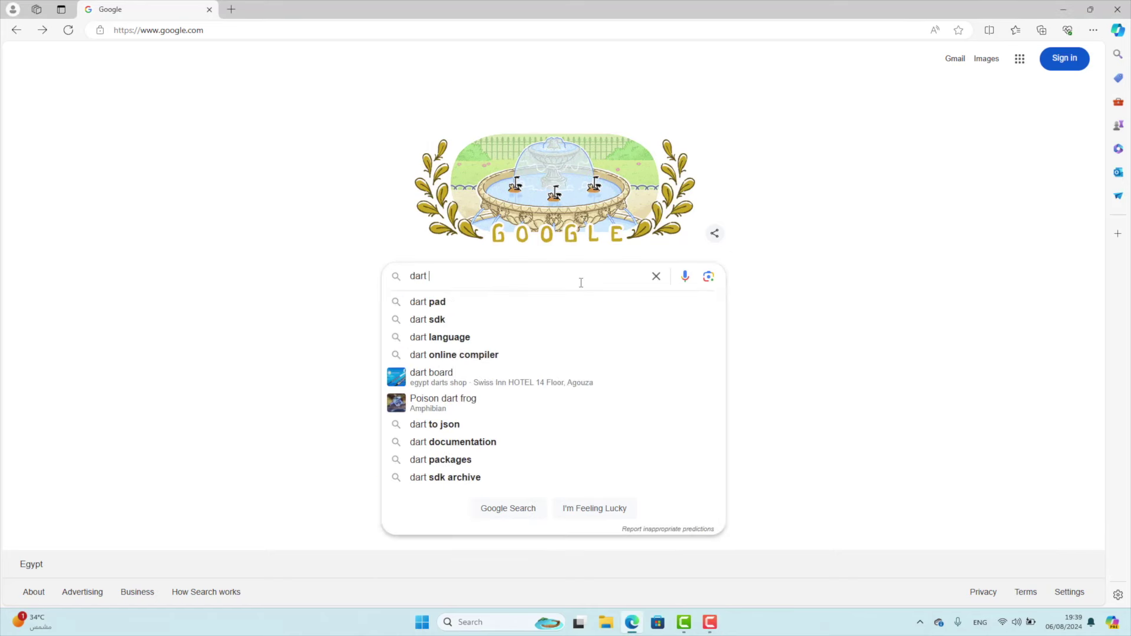
text(sdk a)
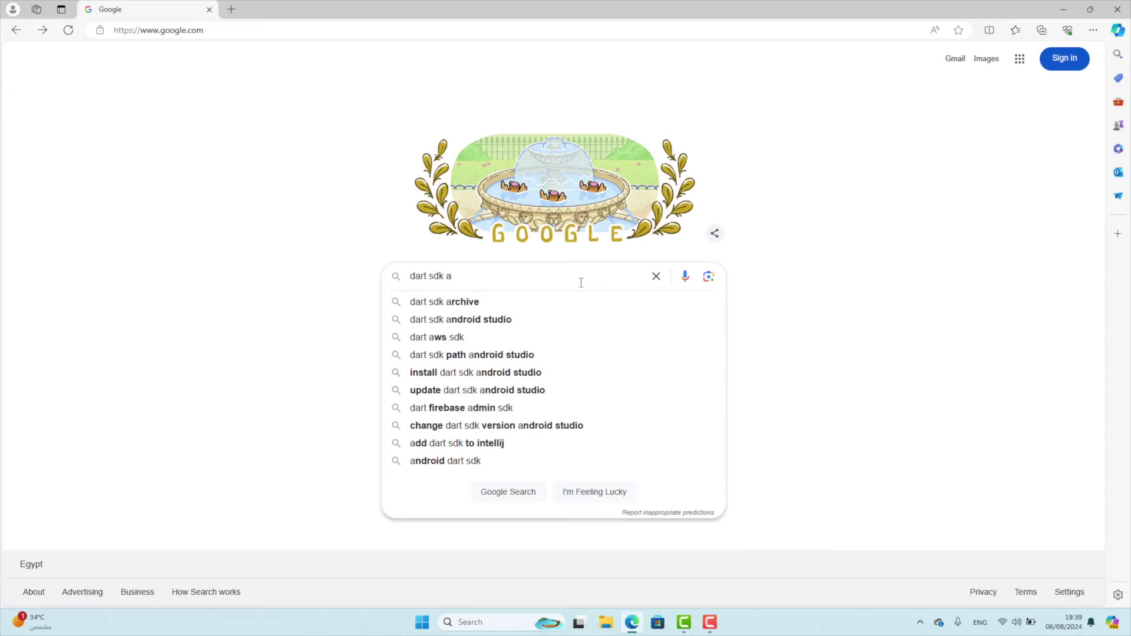
key(Down)
key(Return)
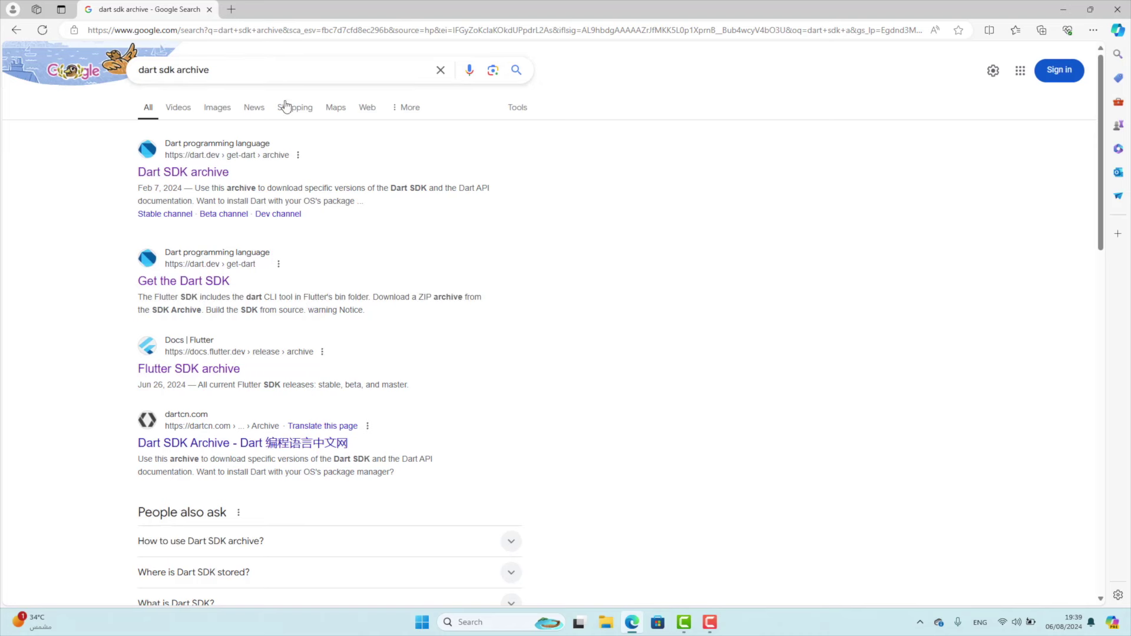
- Open the dart.dev Dart SDK archive page and scroll down to the Stable channel section
click(193, 176)
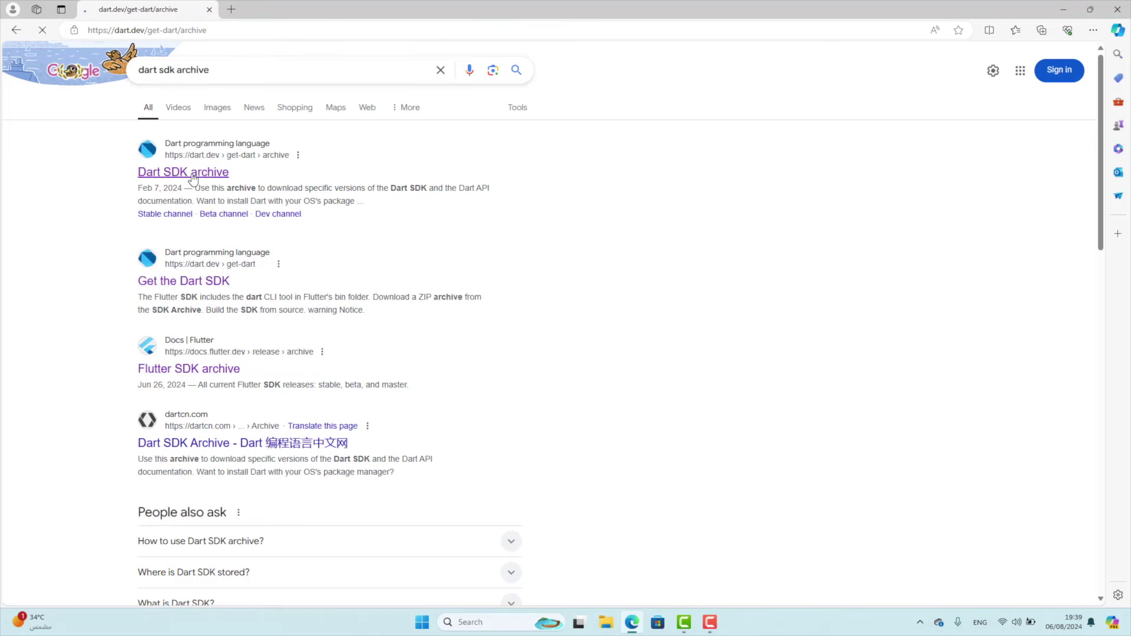
scroll(333, 298, down, 2)
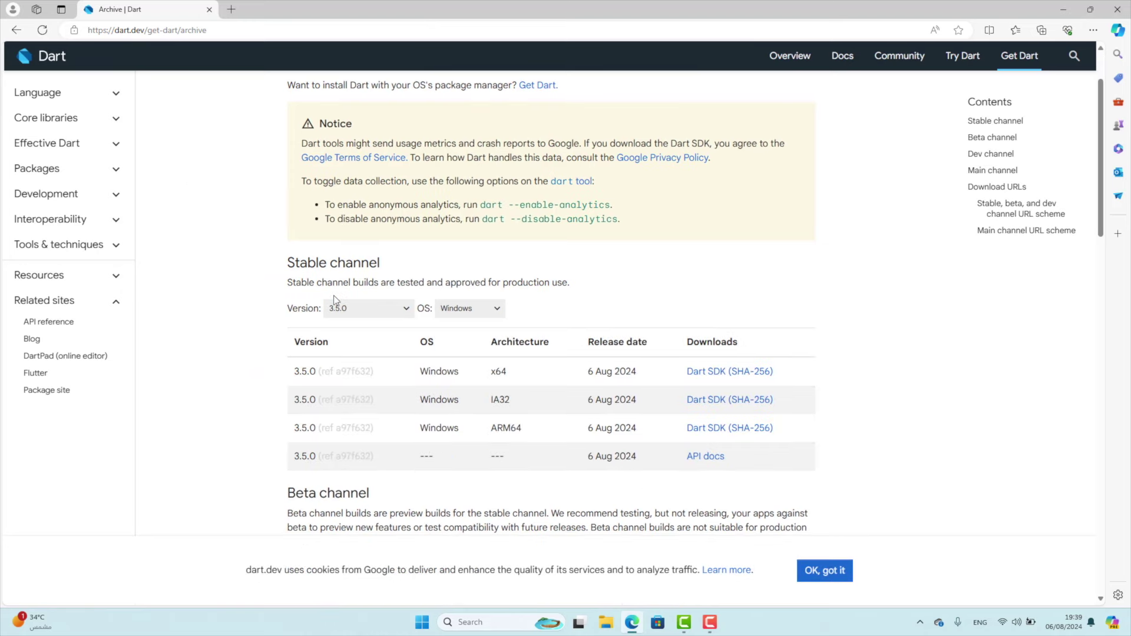
drag(274, 265, 421, 261)
click(528, 261)
scroll(528, 261, down, 2)
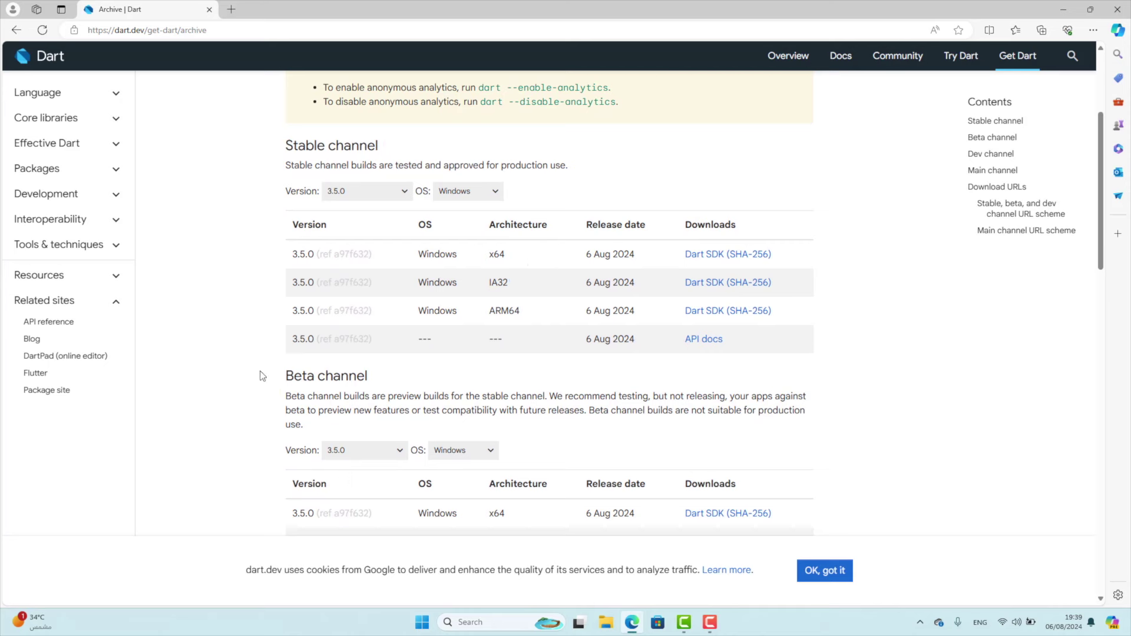
drag(263, 376, 411, 374)
click(494, 381)
drag(264, 149, 427, 149)
click(534, 149)
- Keep the Stable channel version at 3.5.0 and the OS at Windows
click(367, 196)
click(368, 198)
click(450, 196)
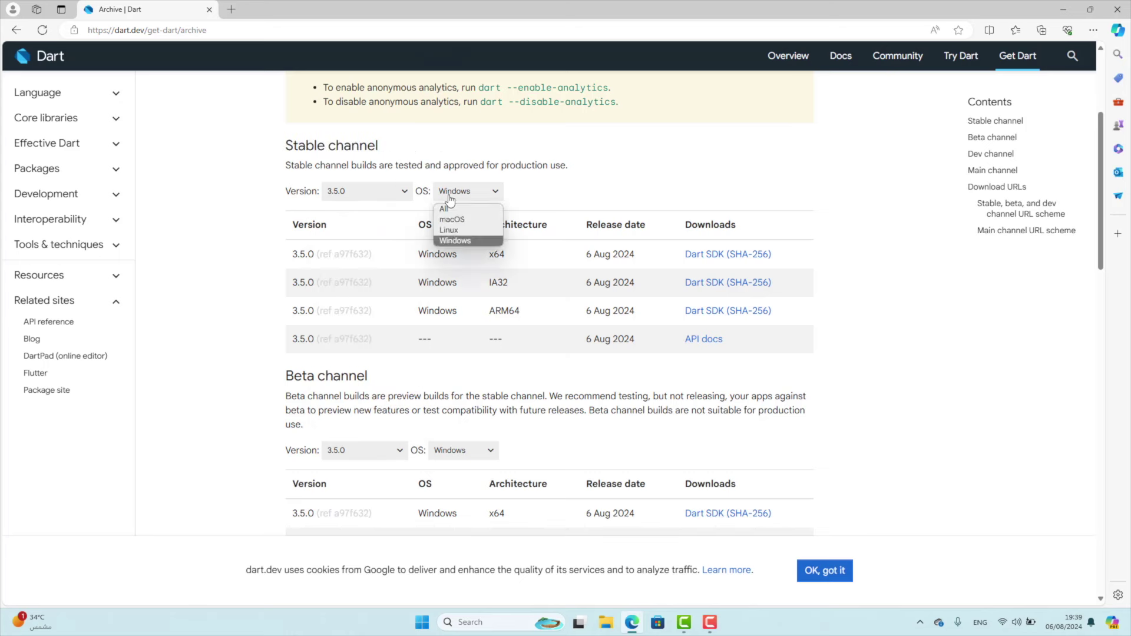
click(440, 237)
- Review the Stable 3.5.0 Windows builds, comparing the x64 and ARM64 rows
scroll(643, 180, down, 1)
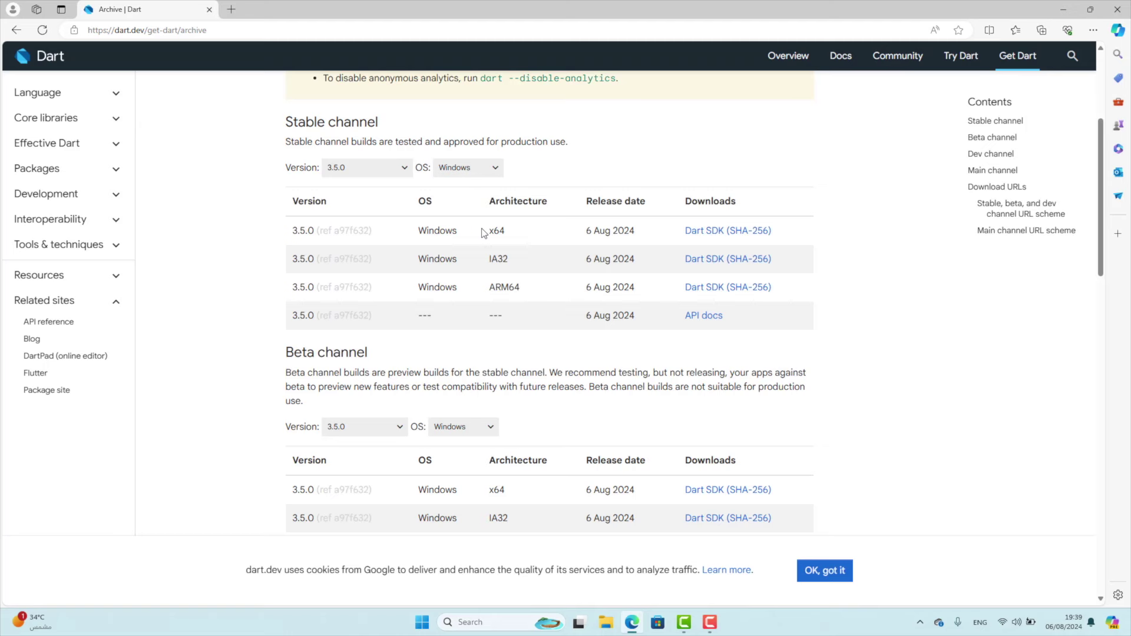
drag(482, 232, 518, 235)
click(518, 235)
drag(530, 297, 481, 290)
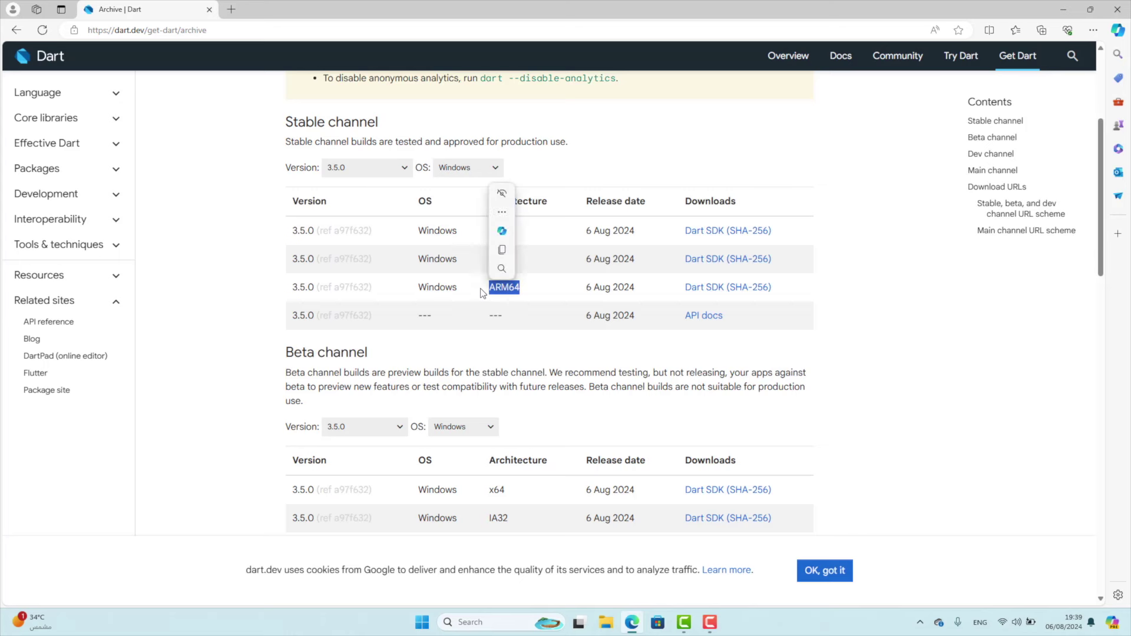
click(613, 161)
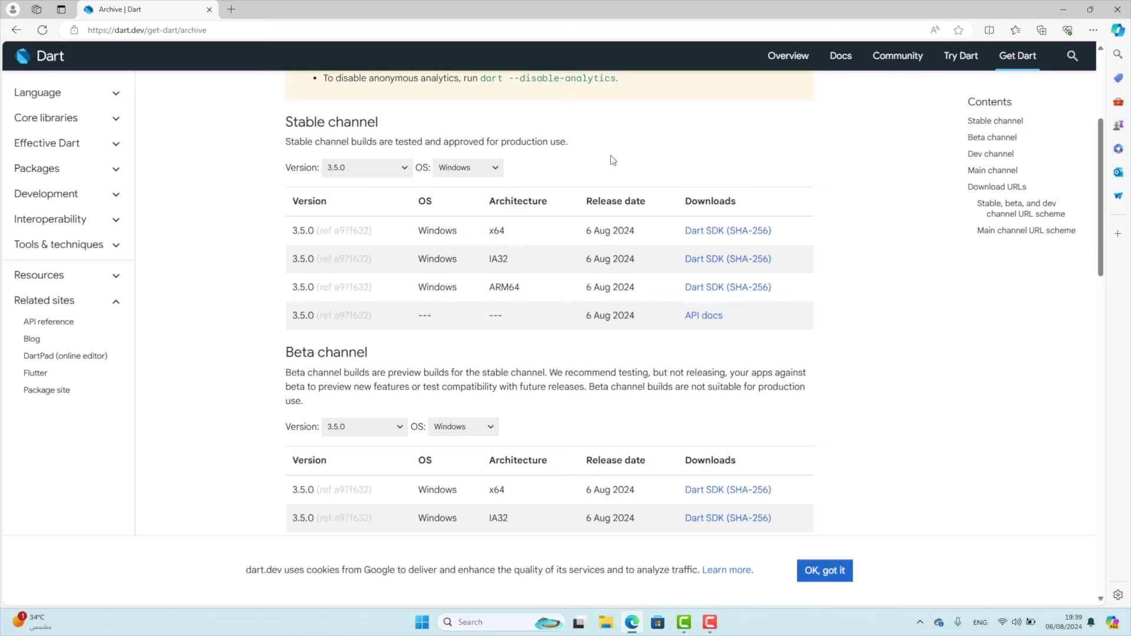
drag(529, 294, 481, 291)
click(676, 130)
drag(487, 231, 515, 231)
click(516, 231)
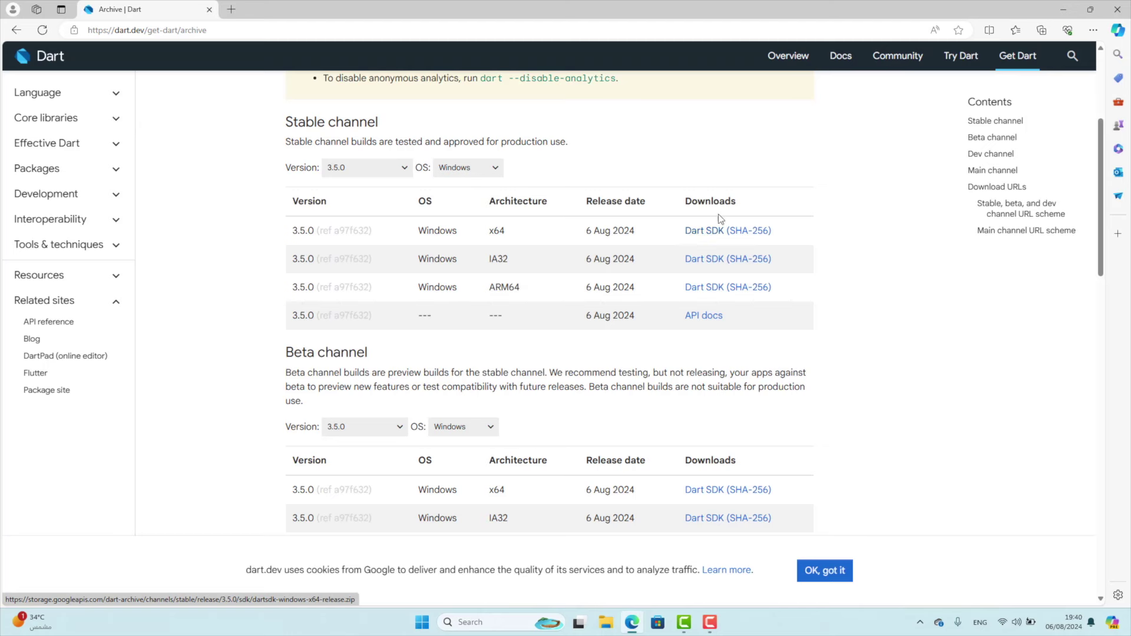
- Open the downloaded Dart SDK zip in File Explorer from the browser's downloads list
click(1093, 31)
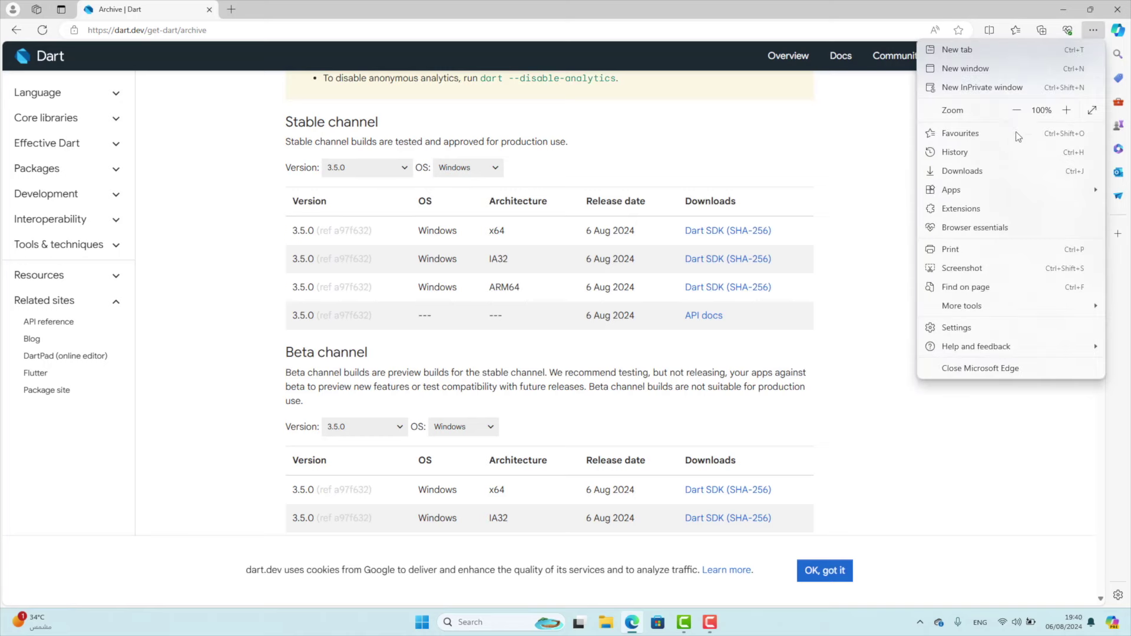
click(985, 172)
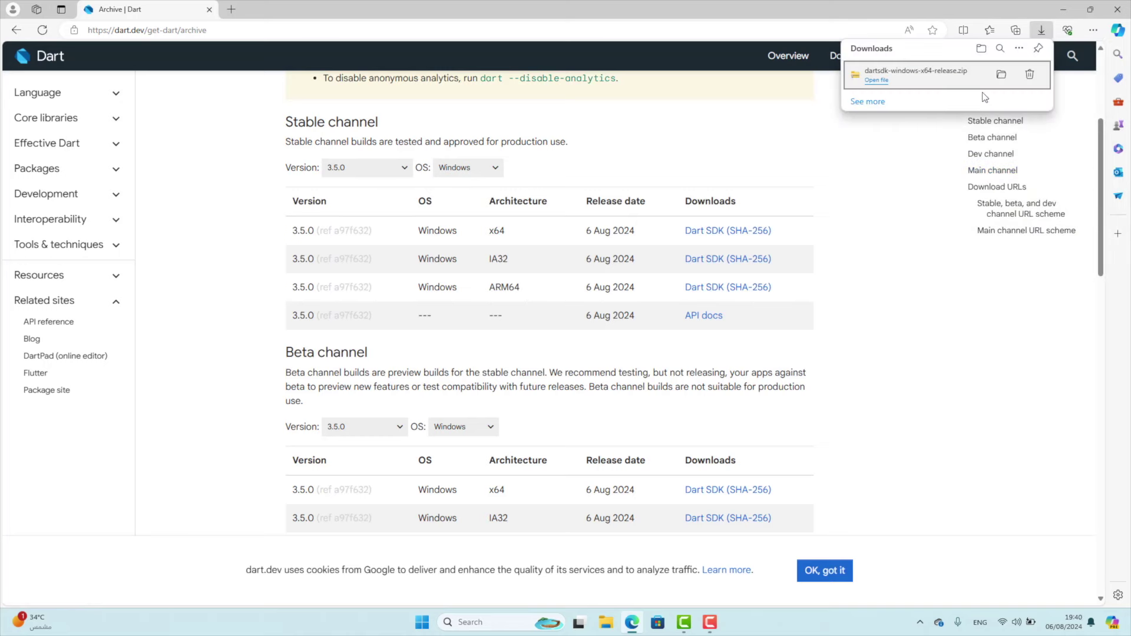
click(1005, 74)
double_click(294, 166)
click(273, 151)
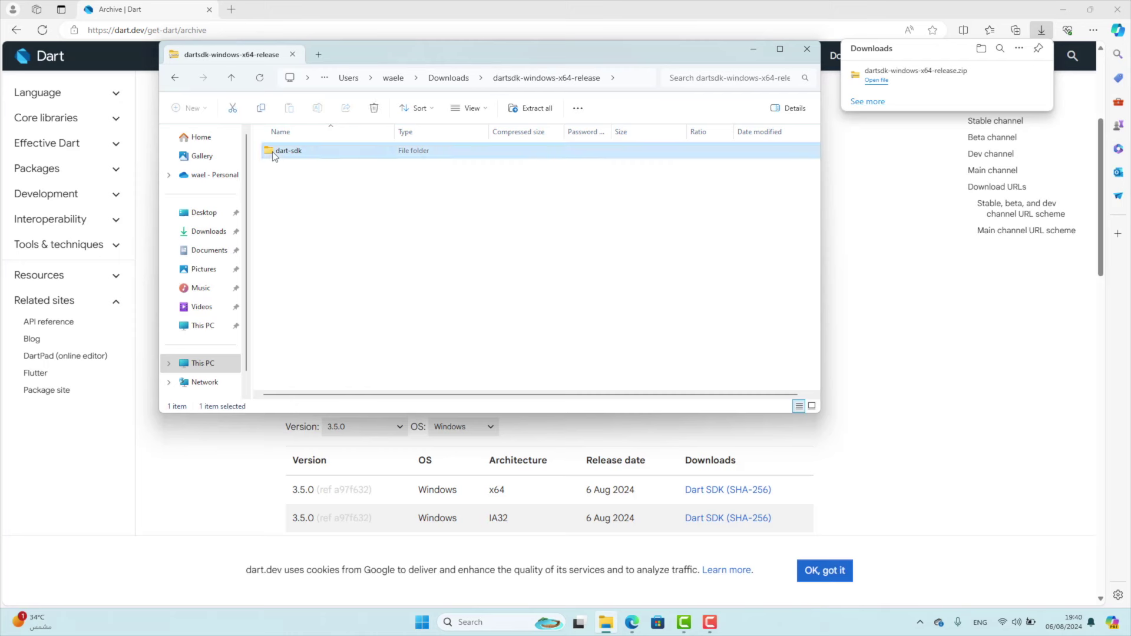
- Paste the dart-sdk folder into This PC > Local Disk (C:)
scroll(183, 331, down, 1)
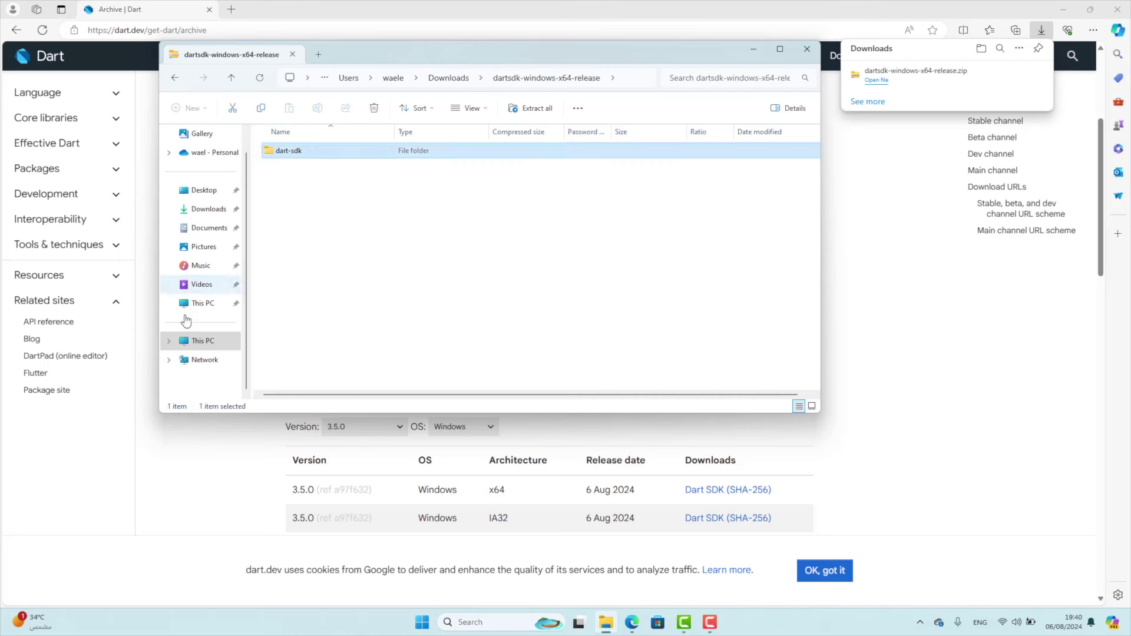
click(199, 344)
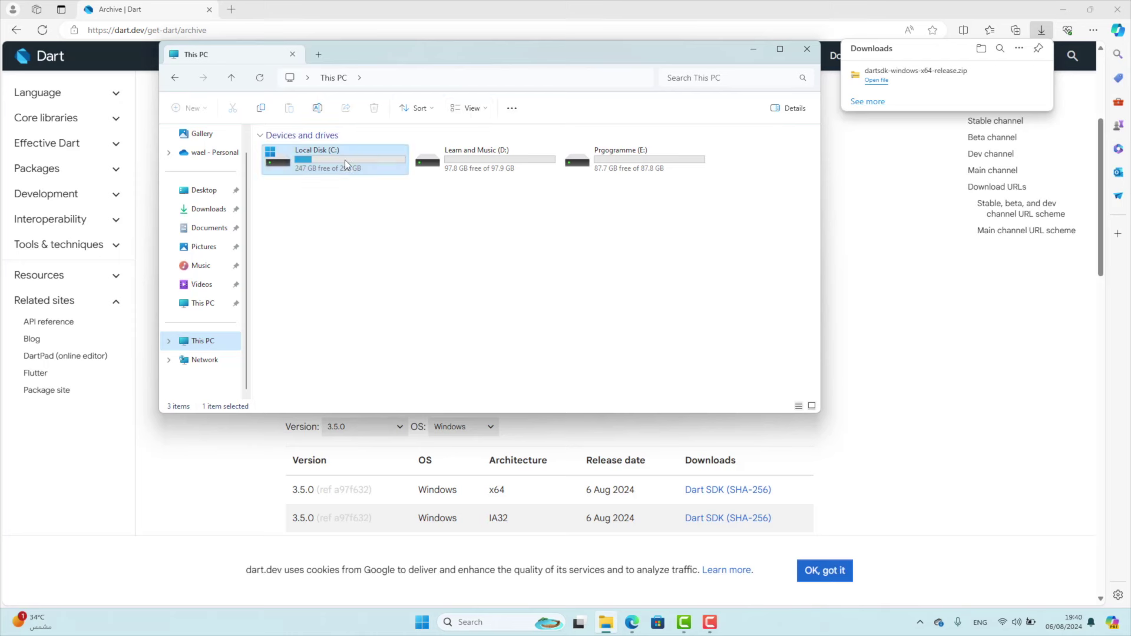
double_click(345, 160)
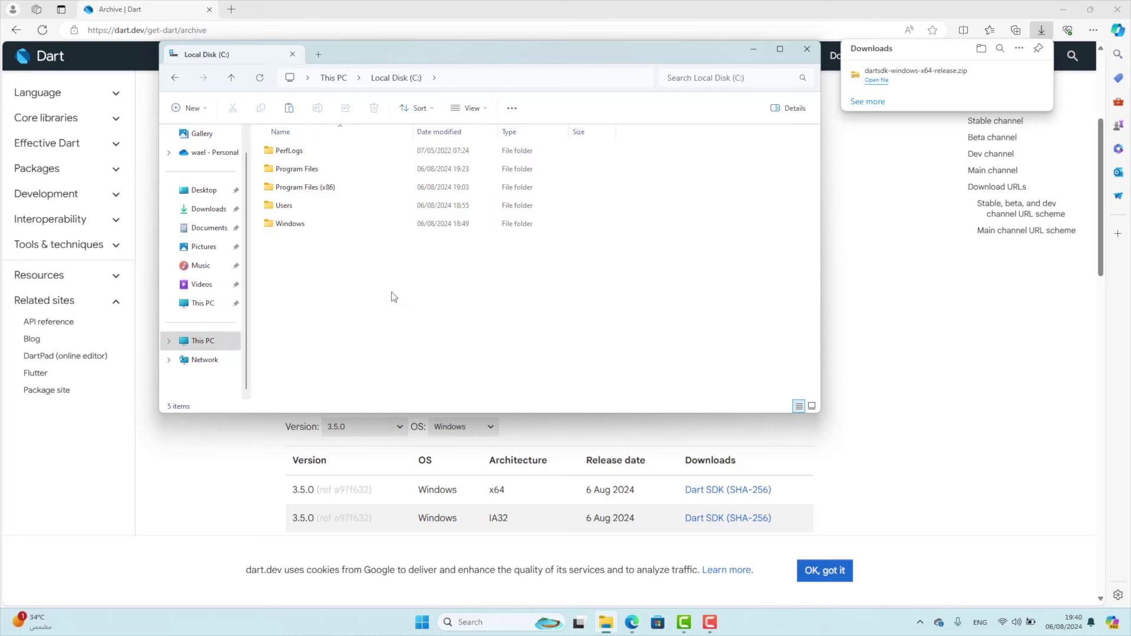
key(ctrl+v)
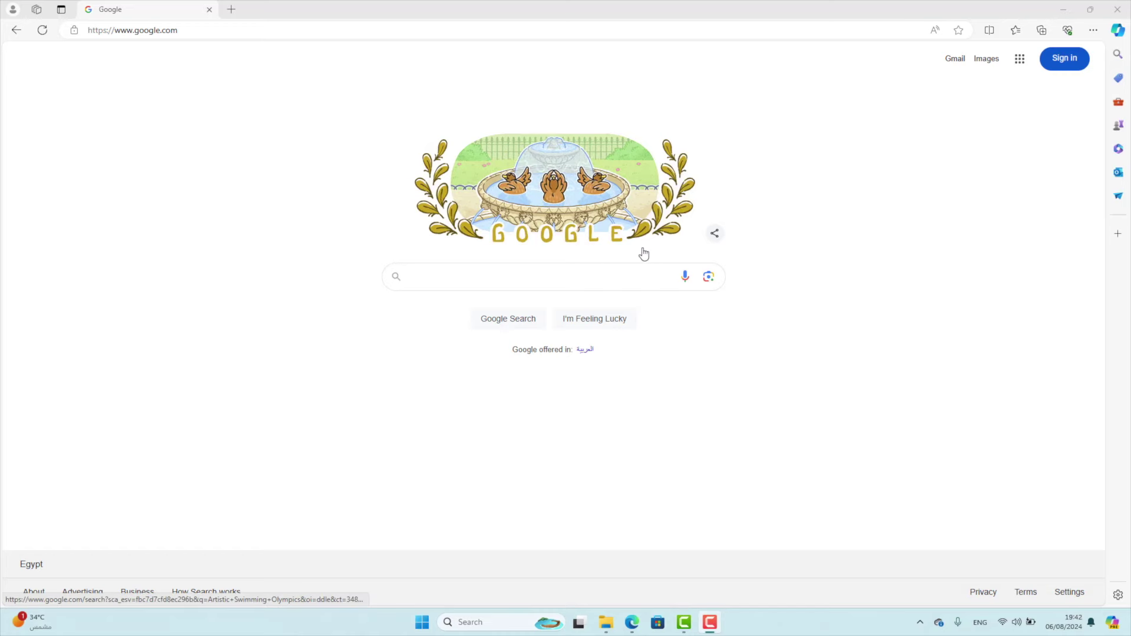
- Search Google for 'vscode' and download the Windows installer from code.visualstudio.com
click(607, 268)
text(vscode)
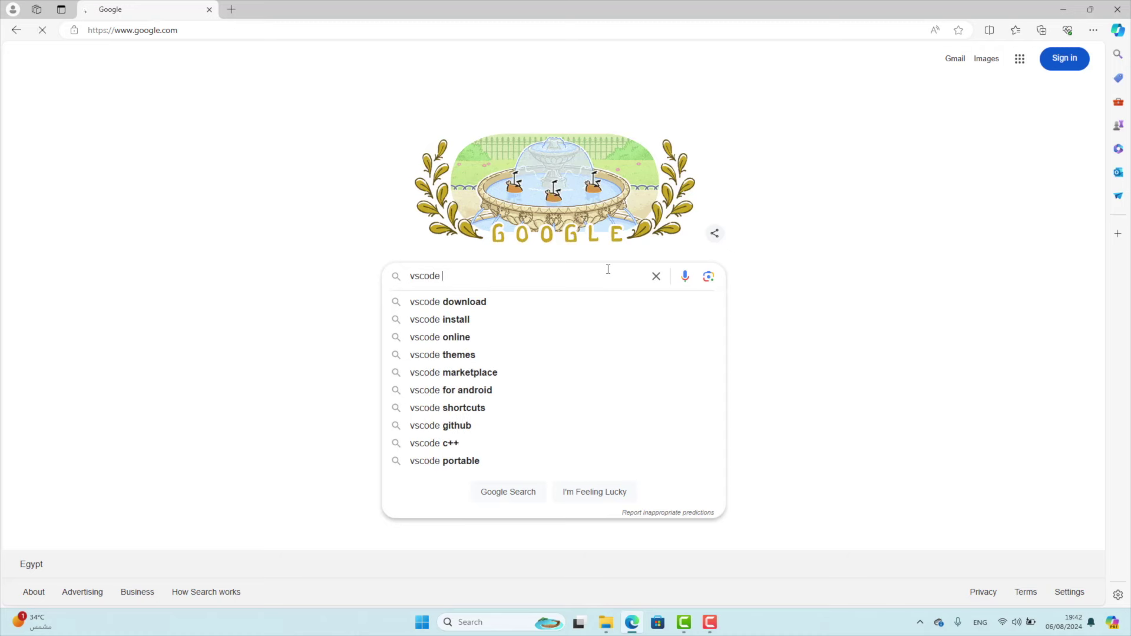
key(Return)
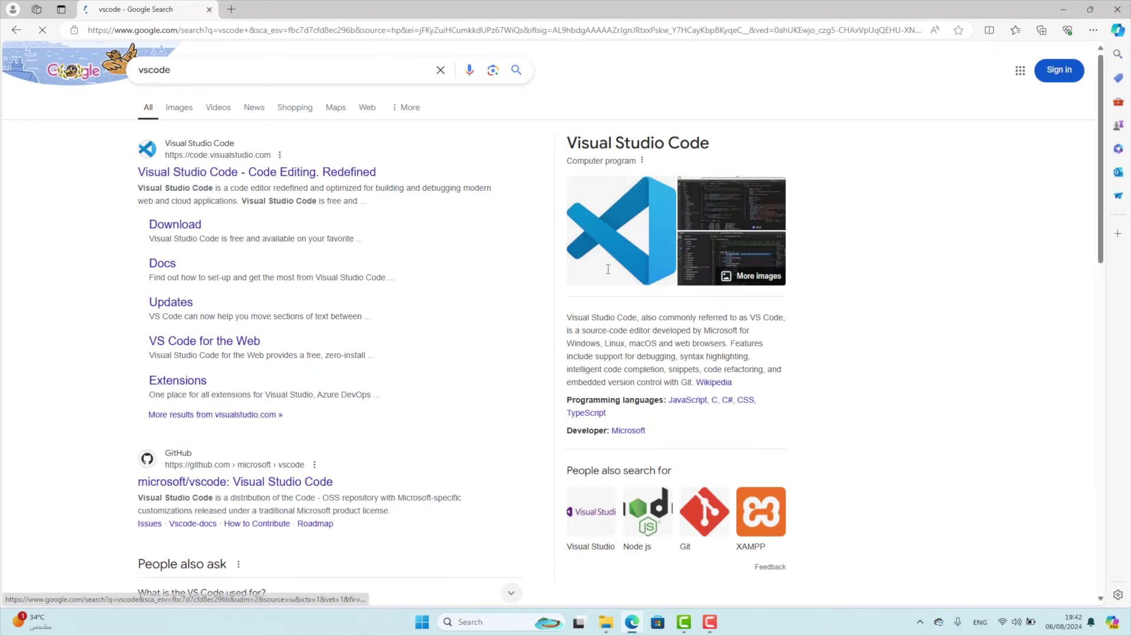
click(328, 176)
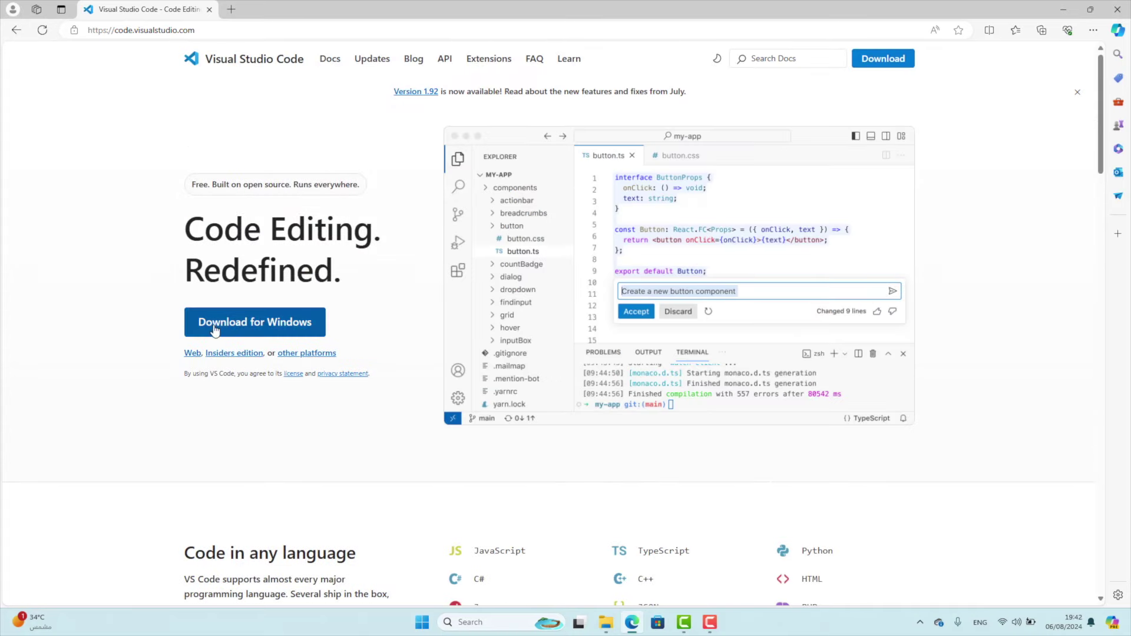
click(215, 331)
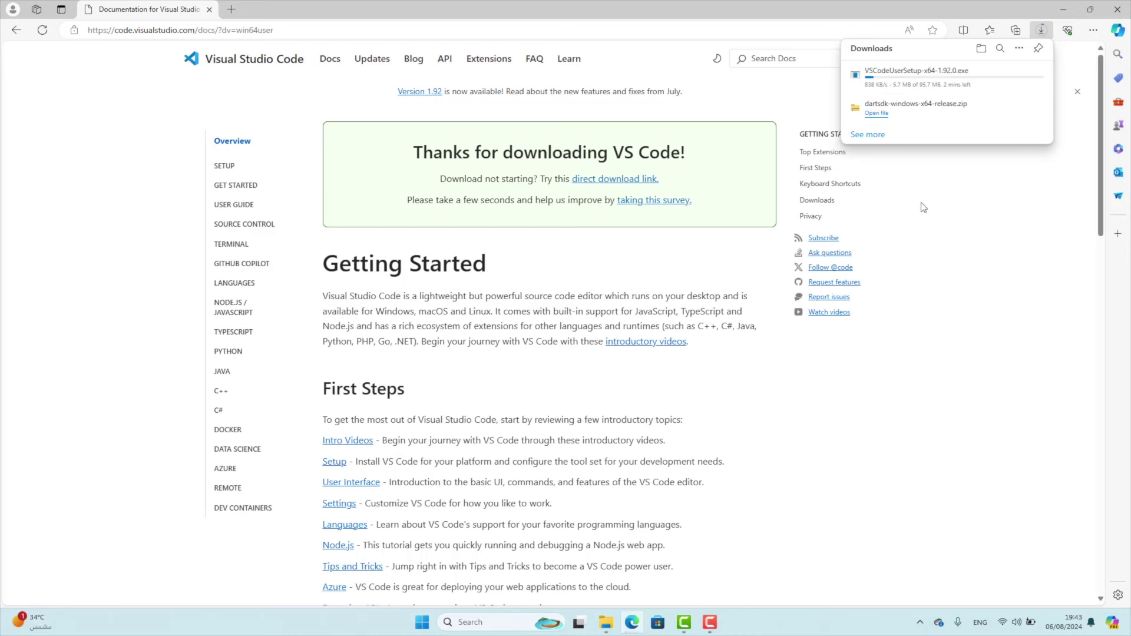
- Launch VSCodeUserSetup-x64-1.92.0.exe from the browser's recent downloads
click(714, 627)
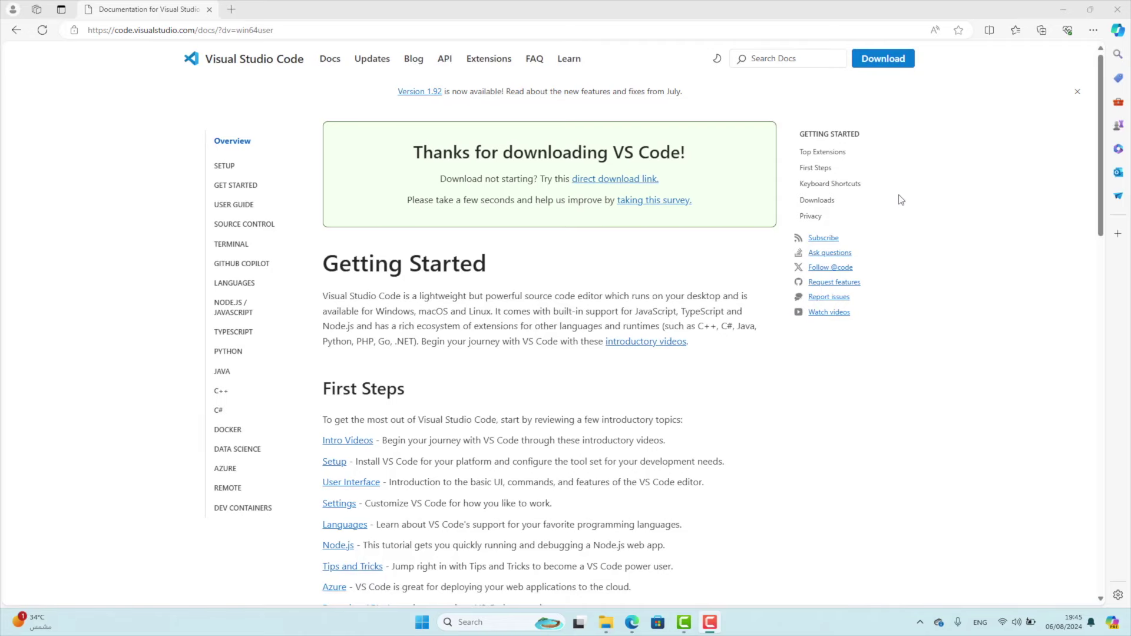
click(1090, 33)
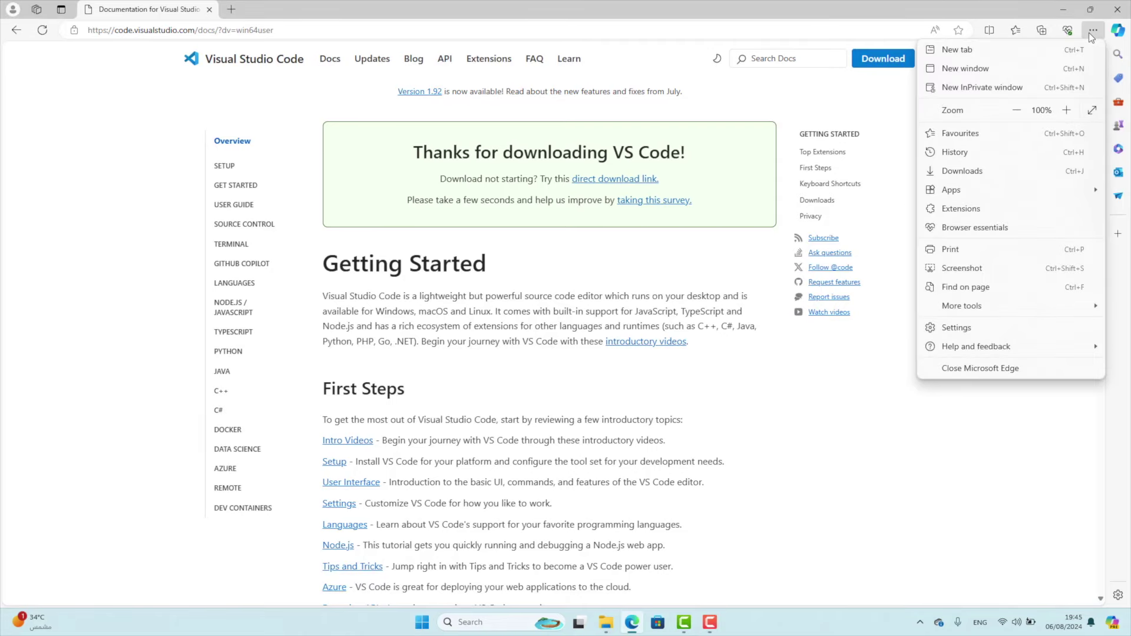
click(981, 176)
click(1001, 74)
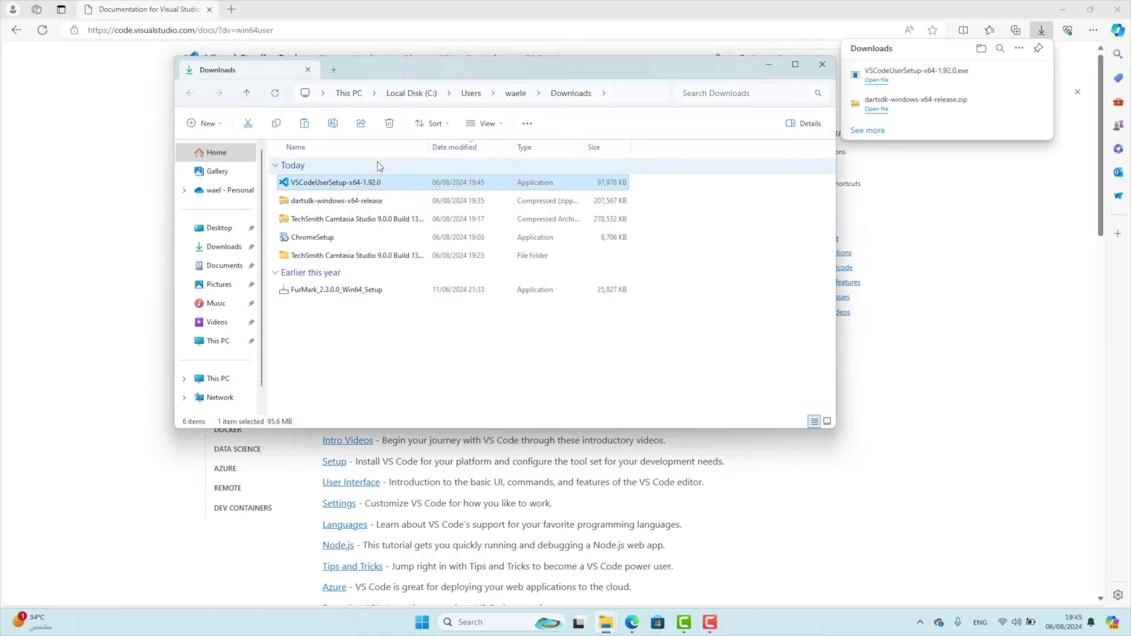
double_click(369, 175)
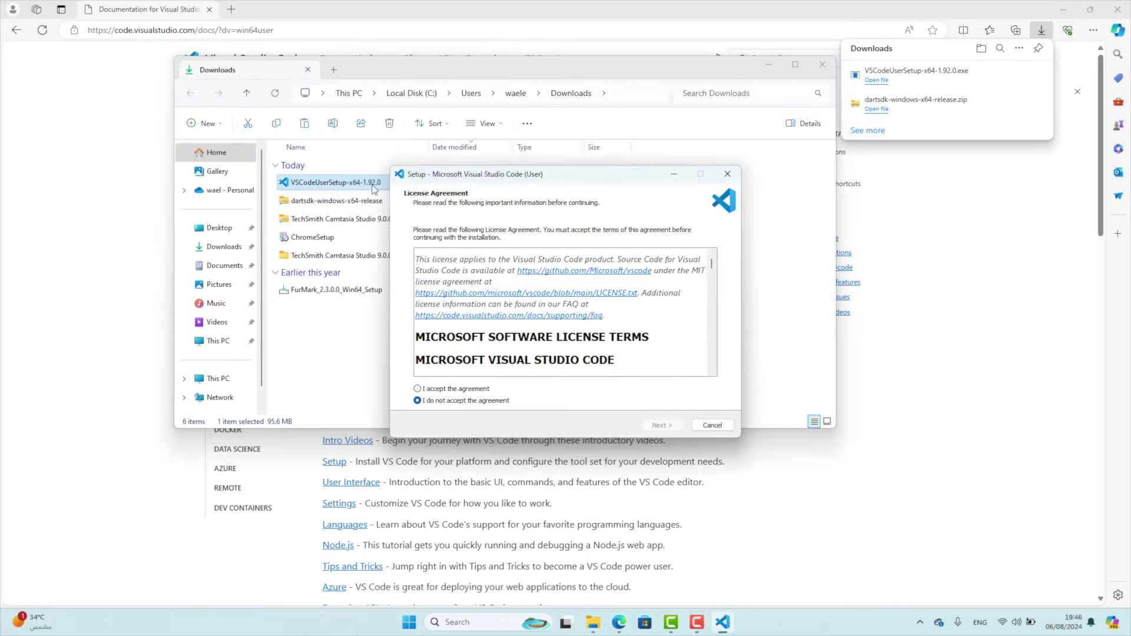
- Install VS Code with the license accepted, default folders, and a desktop icon, then launch it
click(448, 390)
click(660, 426)
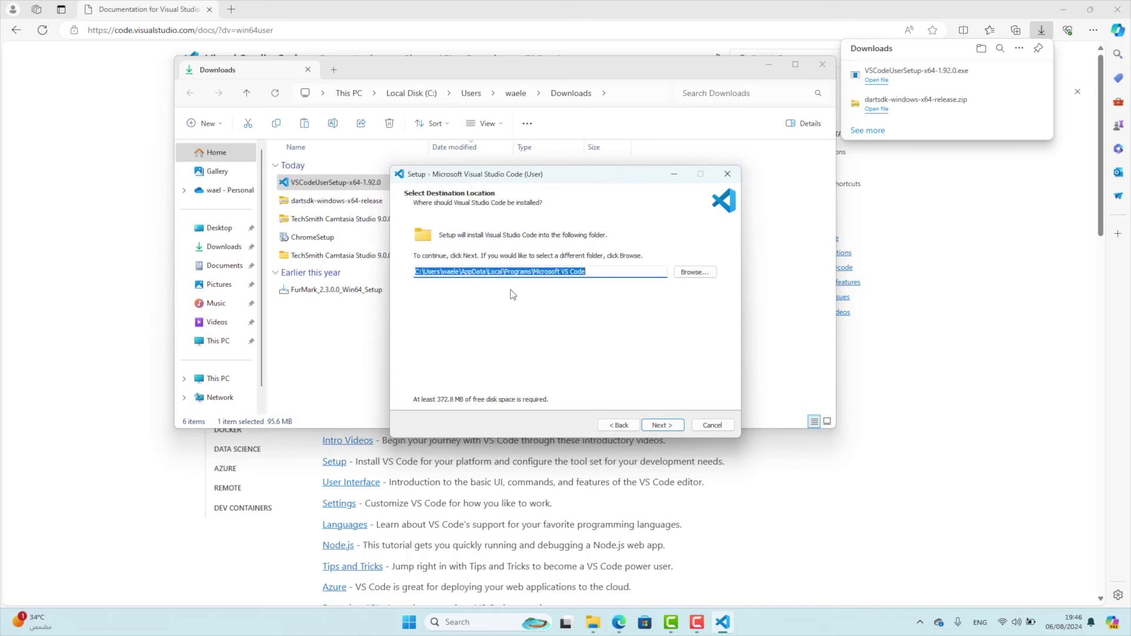
click(660, 425)
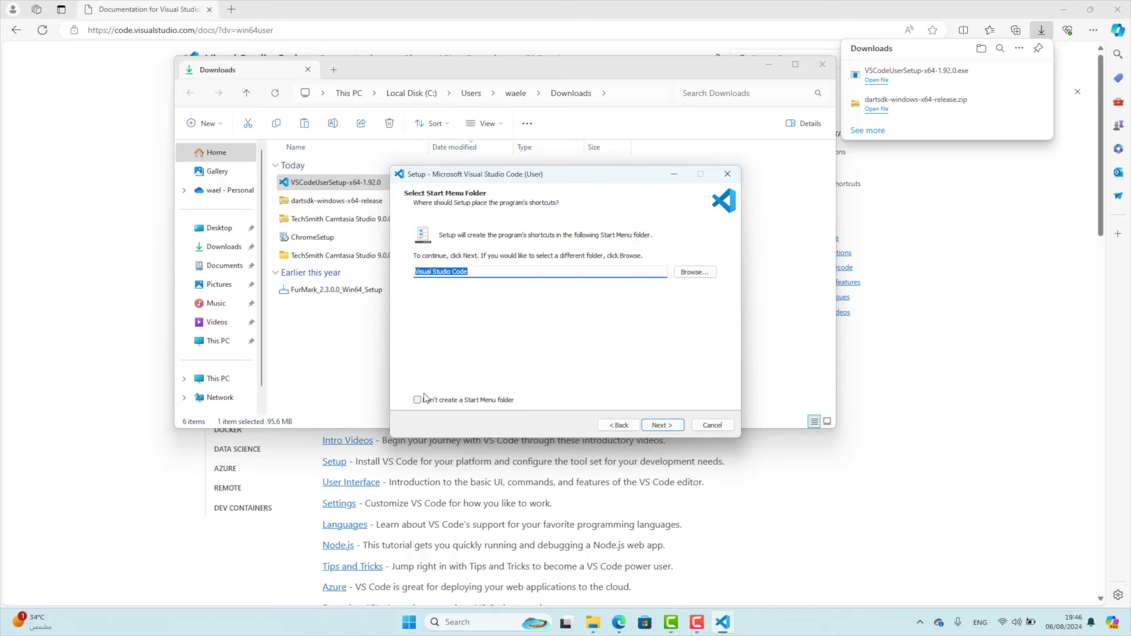
click(669, 425)
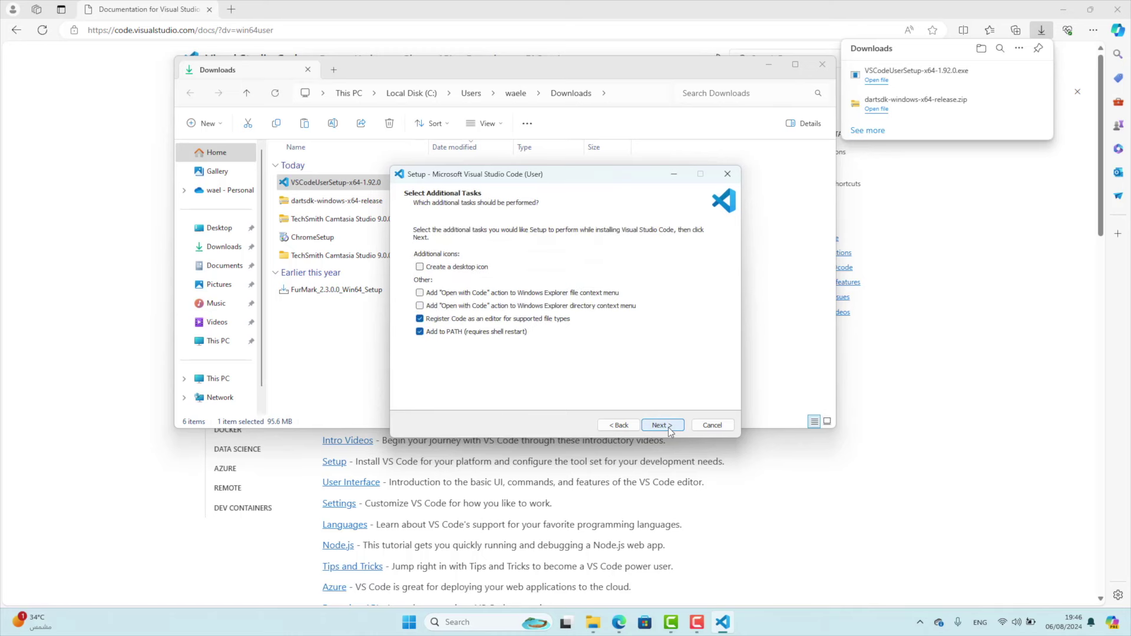
click(420, 268)
click(663, 426)
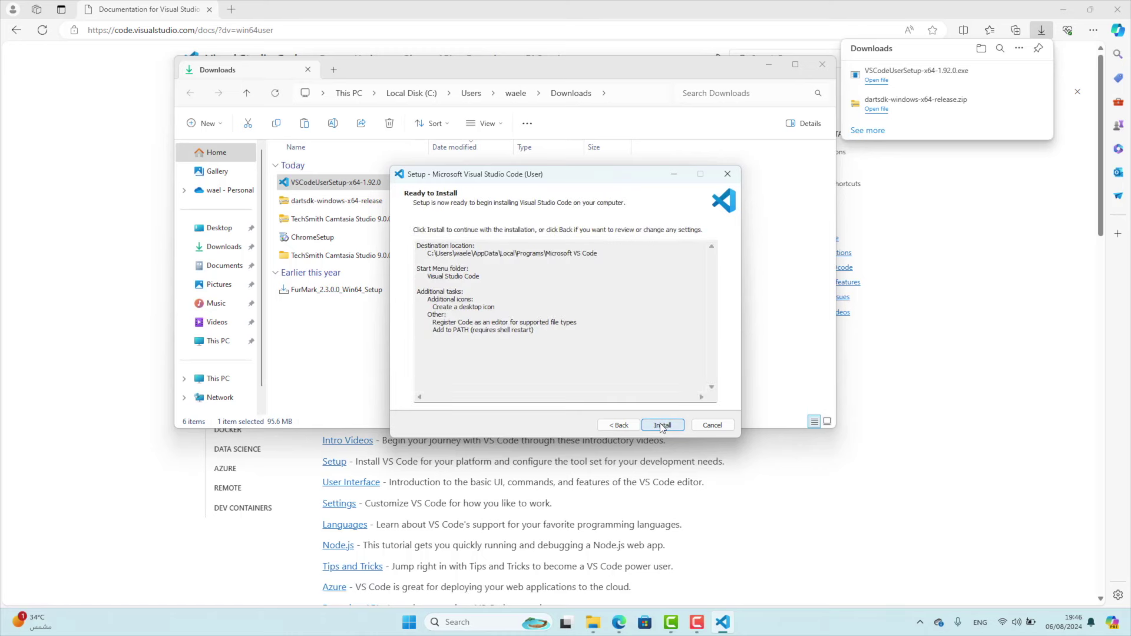
click(662, 425)
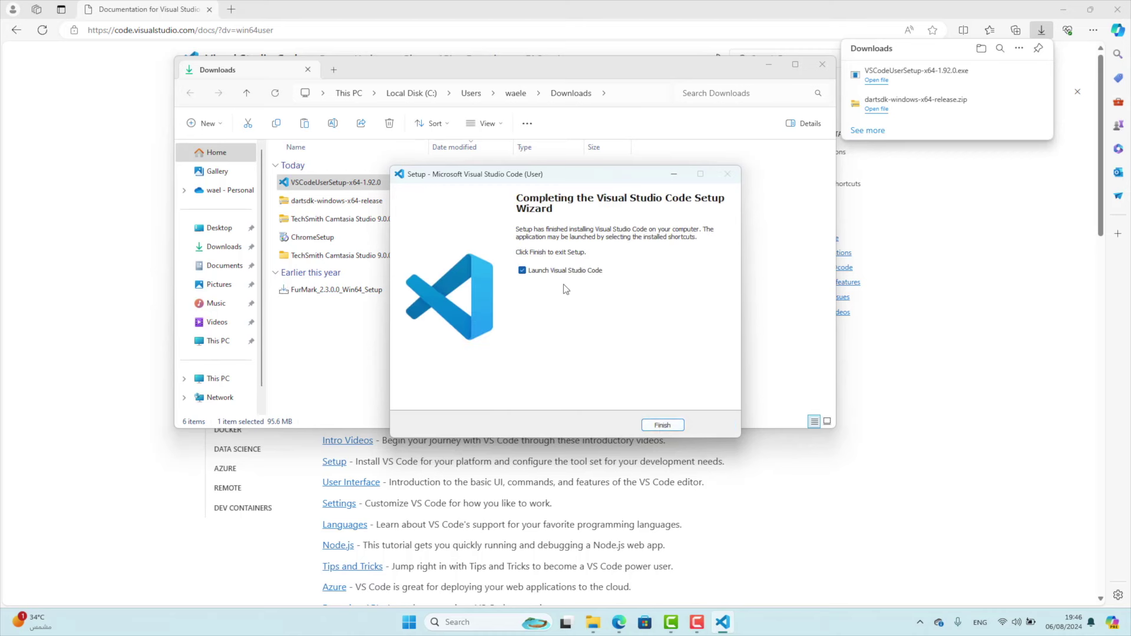
click(661, 427)
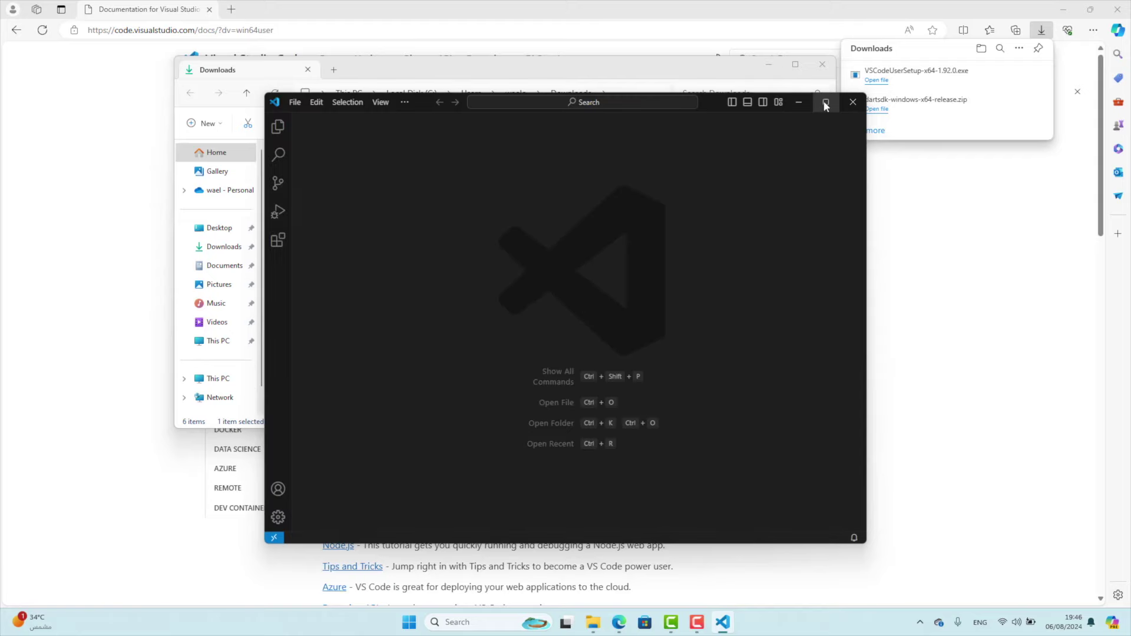
- Maximize VS Code, search Extensions for 'dart', and install the Dart extension by Dart Code
mouse_move(824, 106)
click(825, 103)
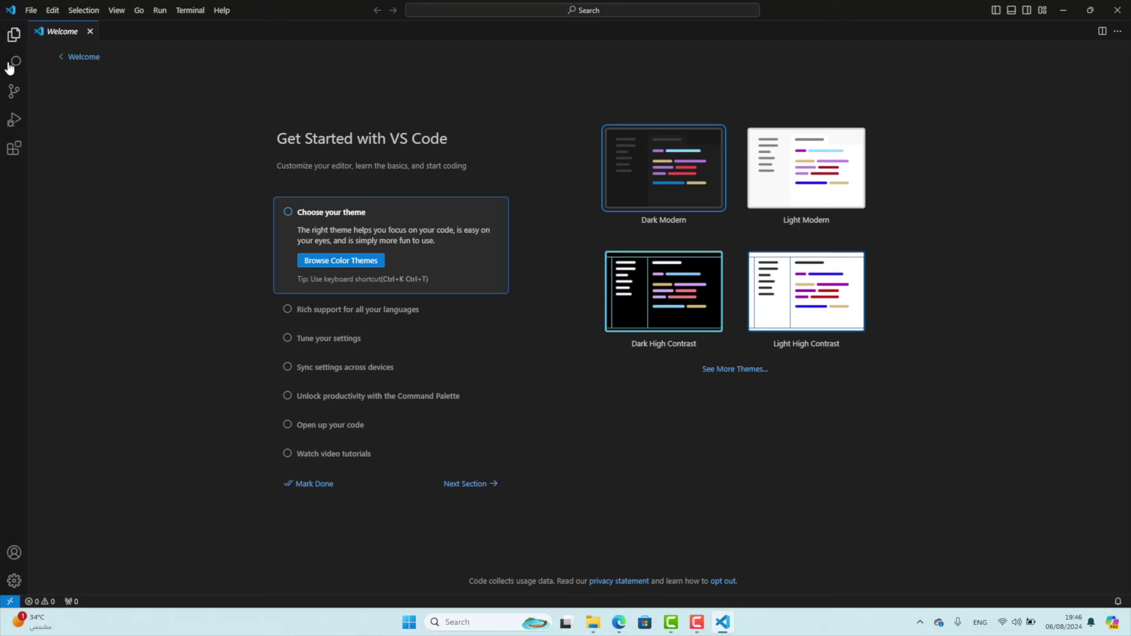
click(13, 146)
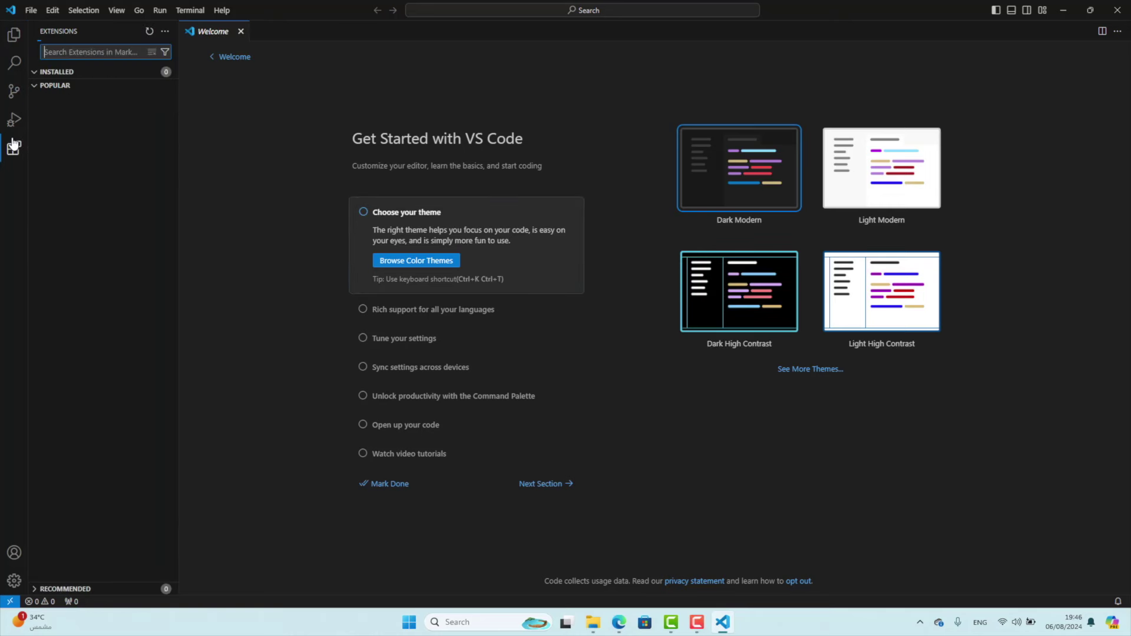
text(dart)
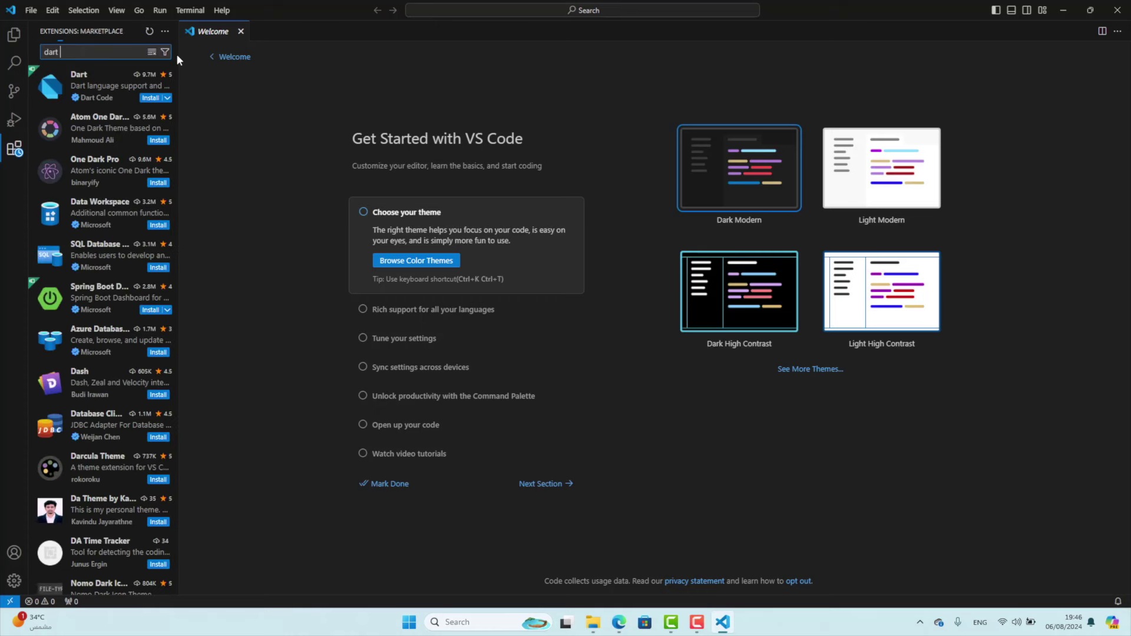
drag(178, 59, 389, 102)
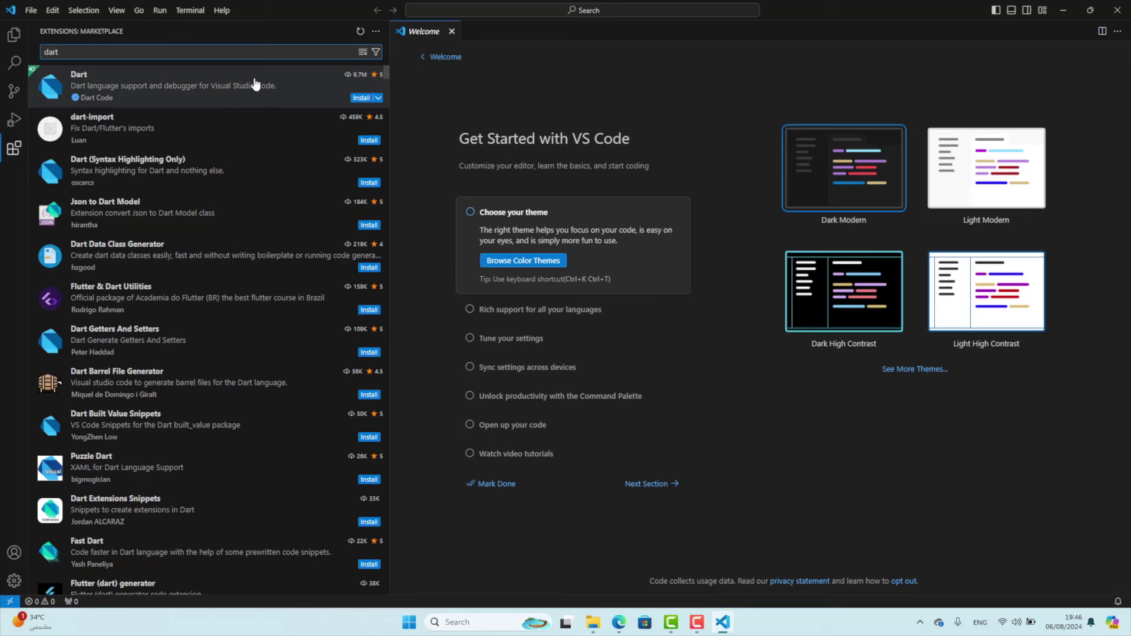
mouse_move(242, 87)
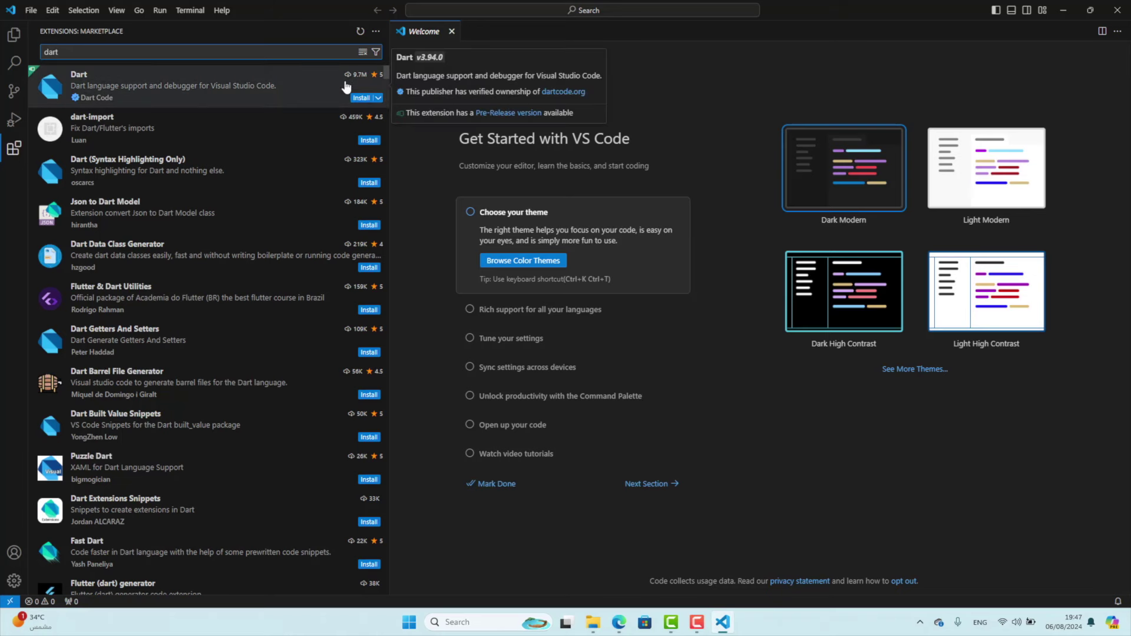
click(362, 98)
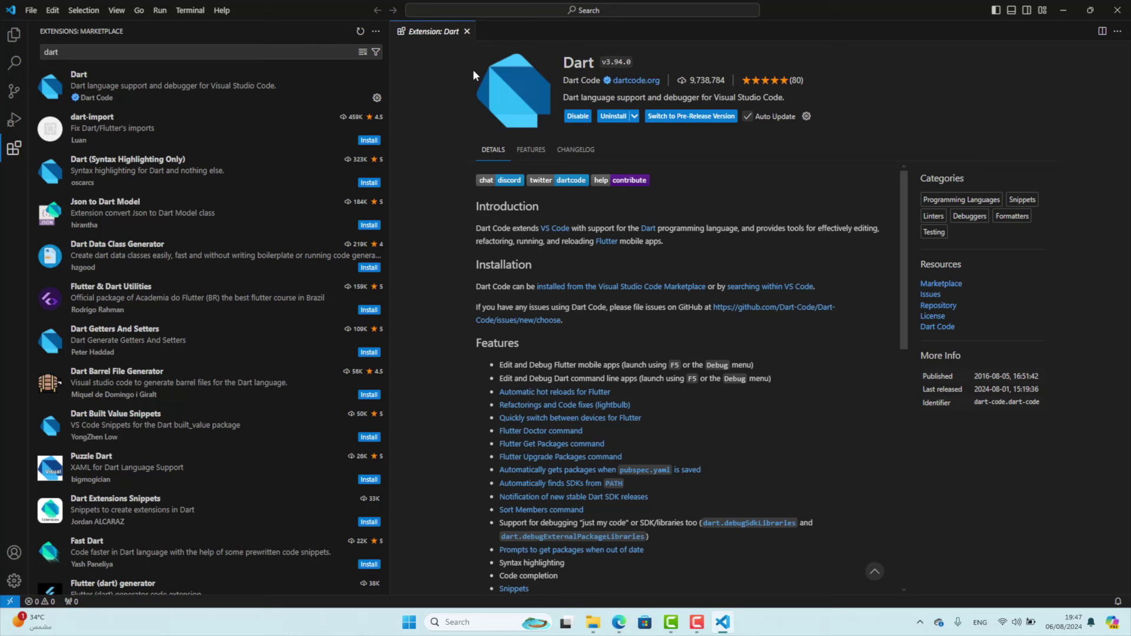
- Return to the Explorer view in VS Code, then minimise the editor window
click(16, 36)
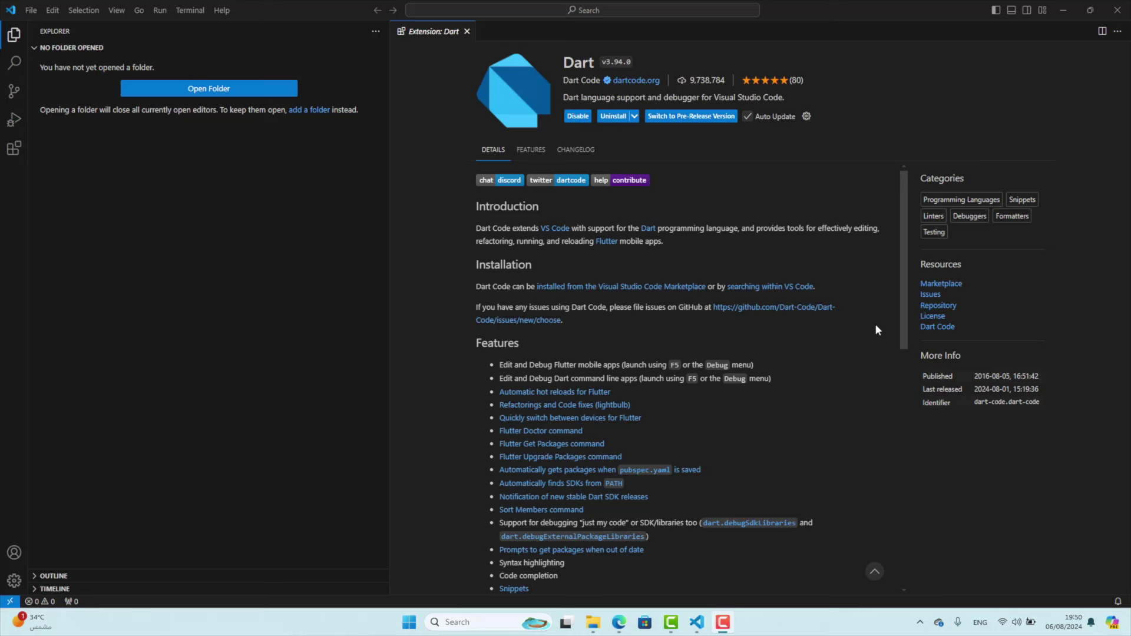
click(1061, 9)
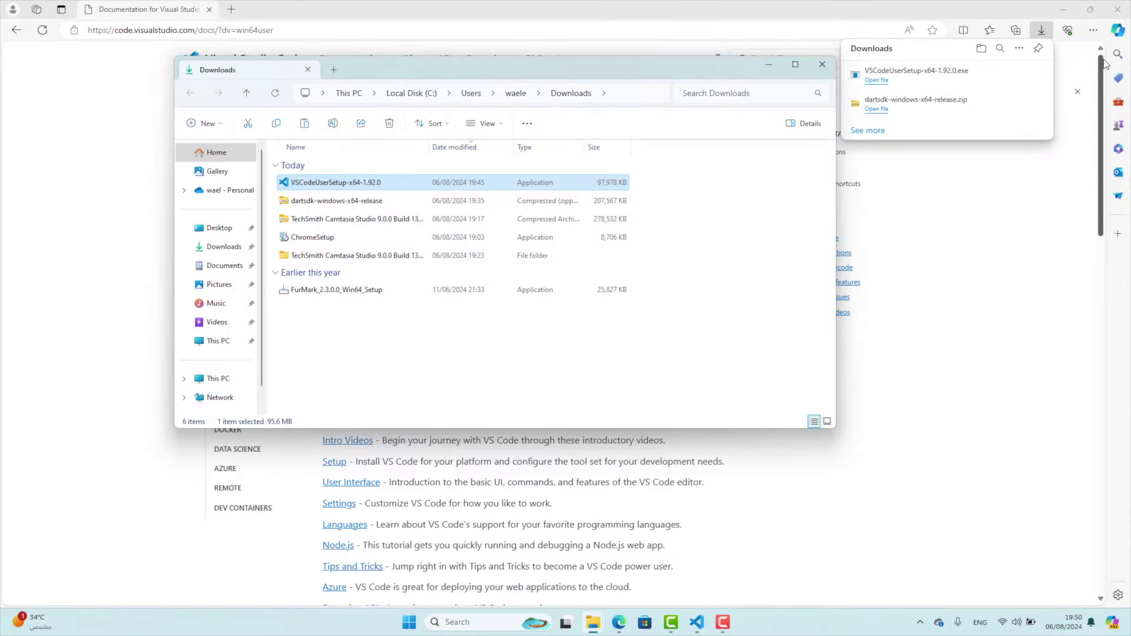
- Close the browser, browse to C:\dart-sdk\bin, and copy its path from the address bar
click(1117, 6)
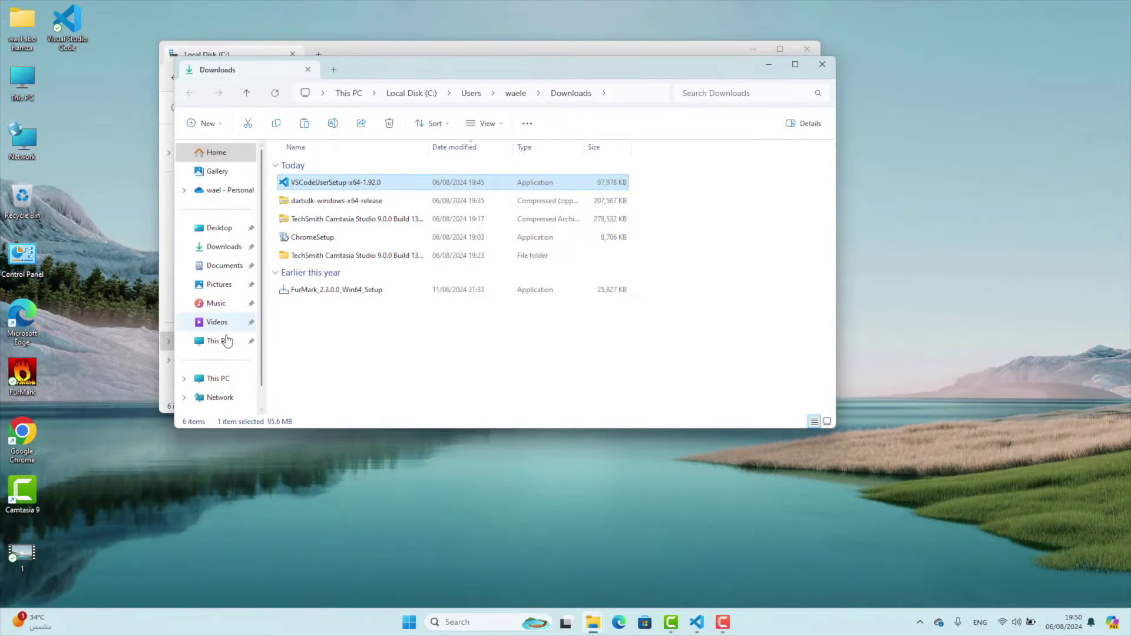
click(224, 380)
double_click(361, 178)
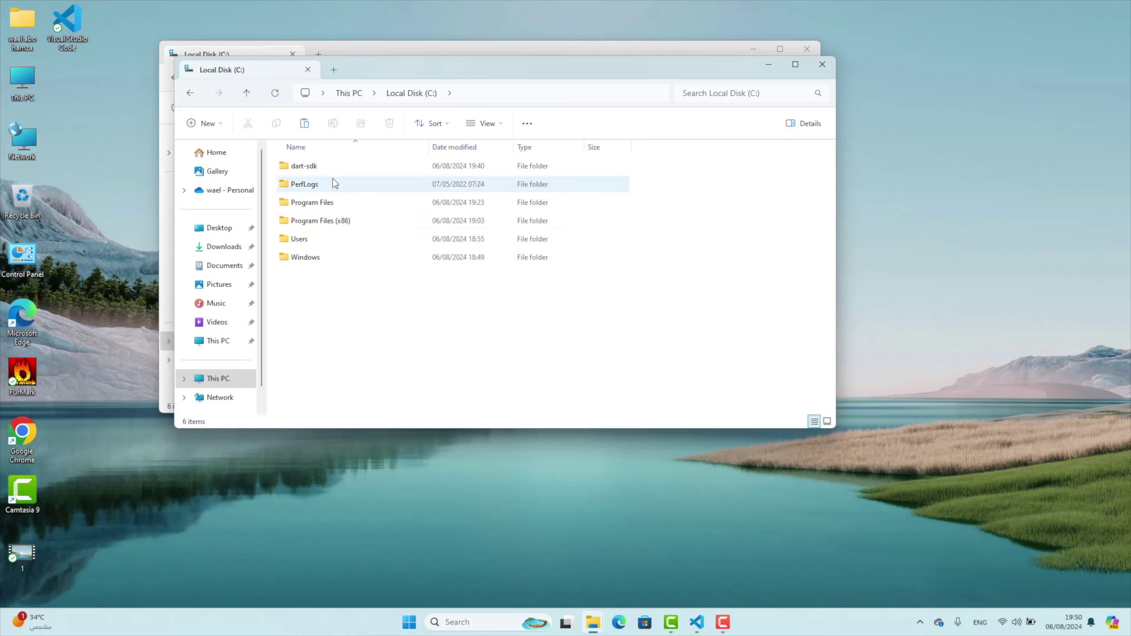
double_click(308, 168)
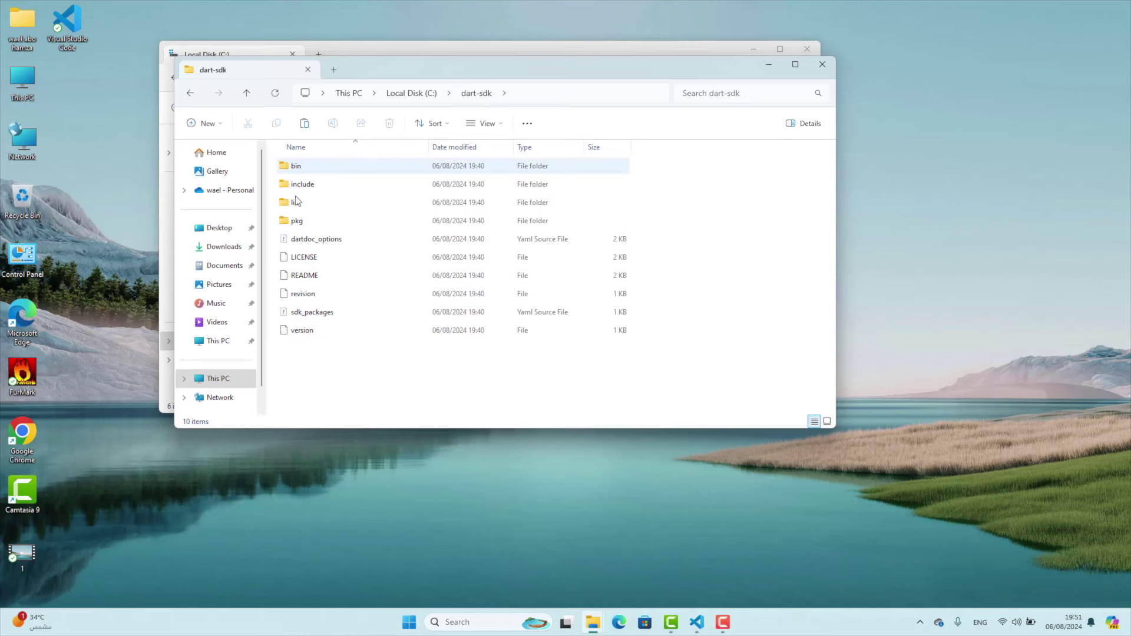
double_click(294, 168)
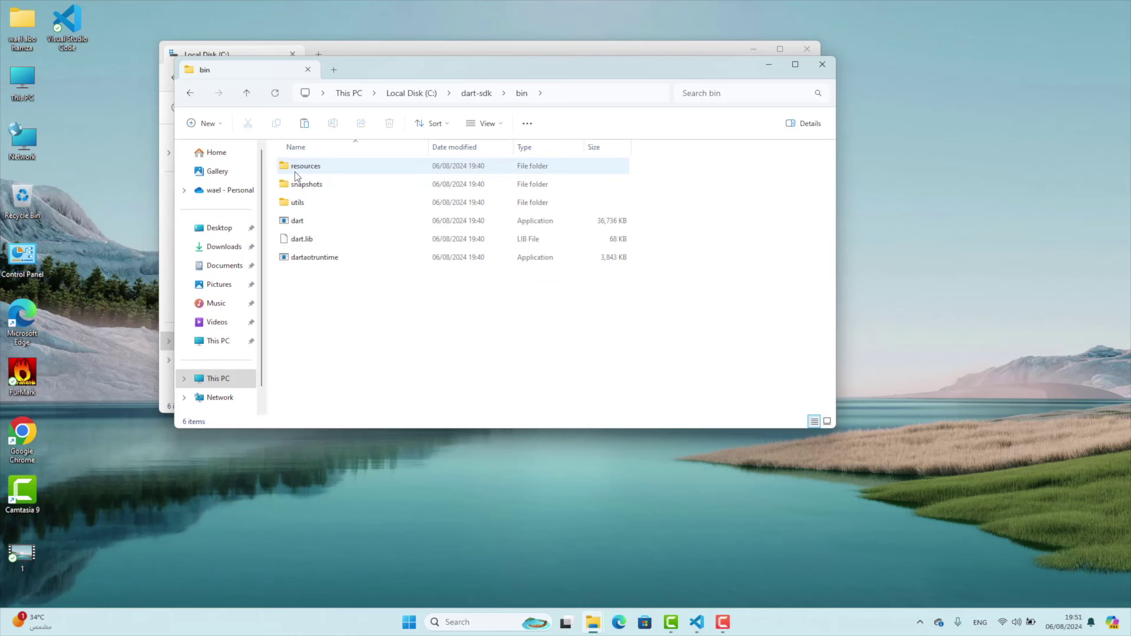
click(575, 94)
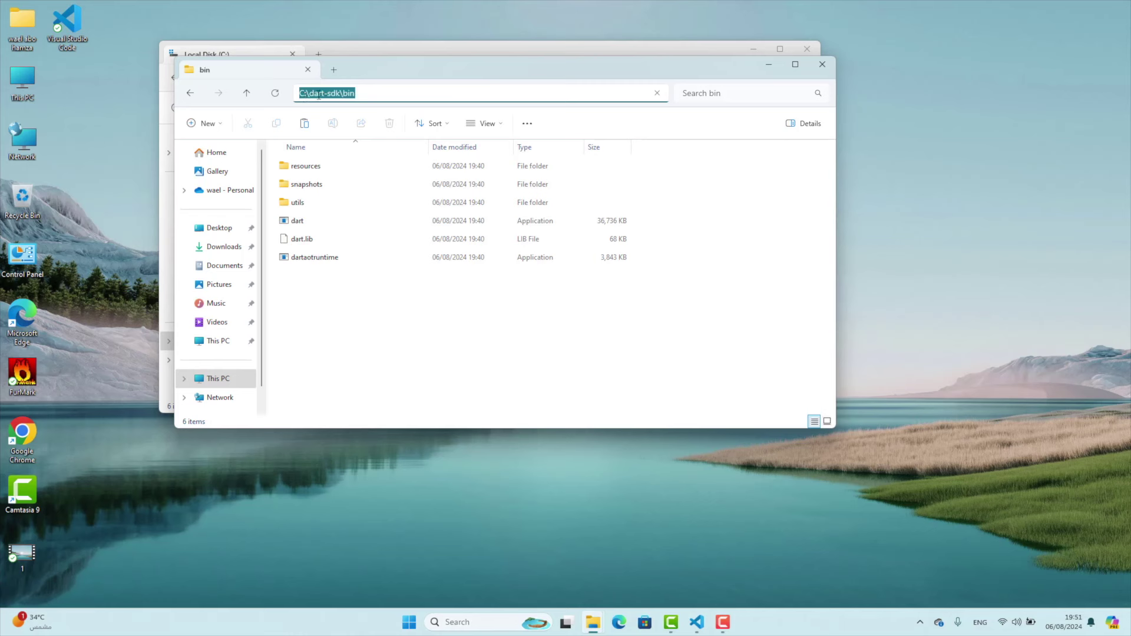
click(367, 93)
key(ctrl+a)
key(ctrl+c)
- Search Windows for 'envi' and open 'Edit environment variables for your account'
click(452, 622)
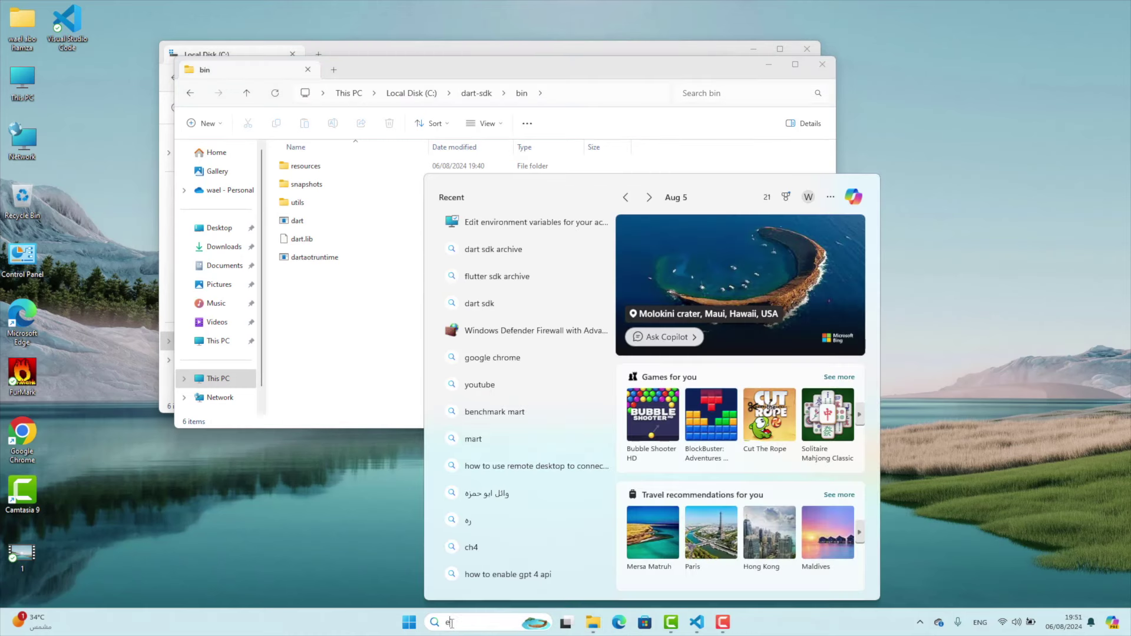
text(envi)
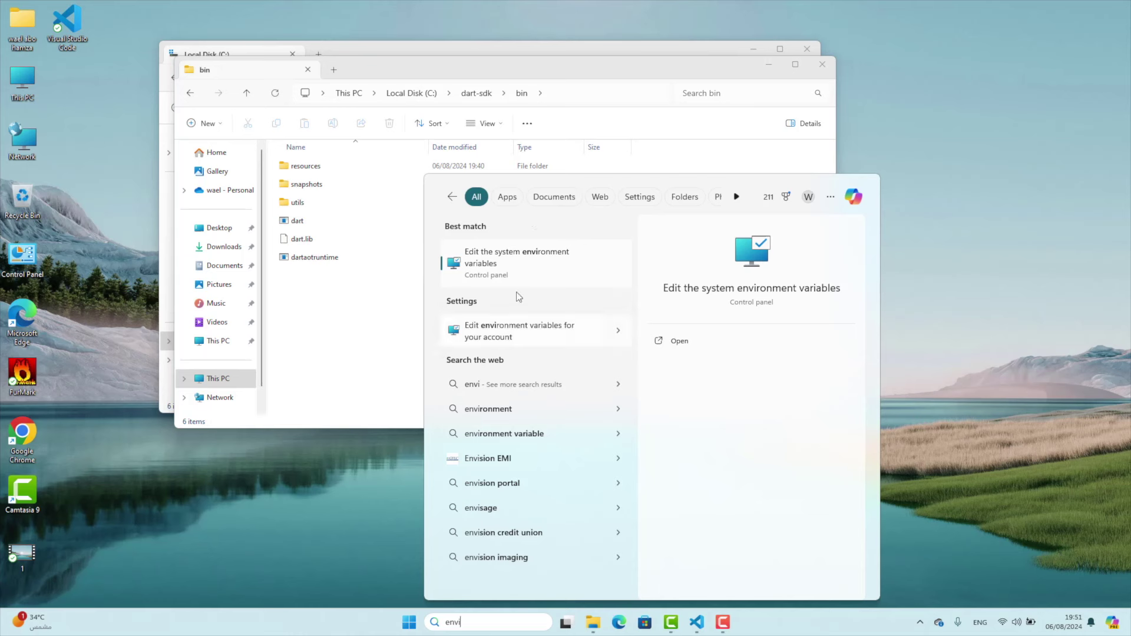
click(528, 334)
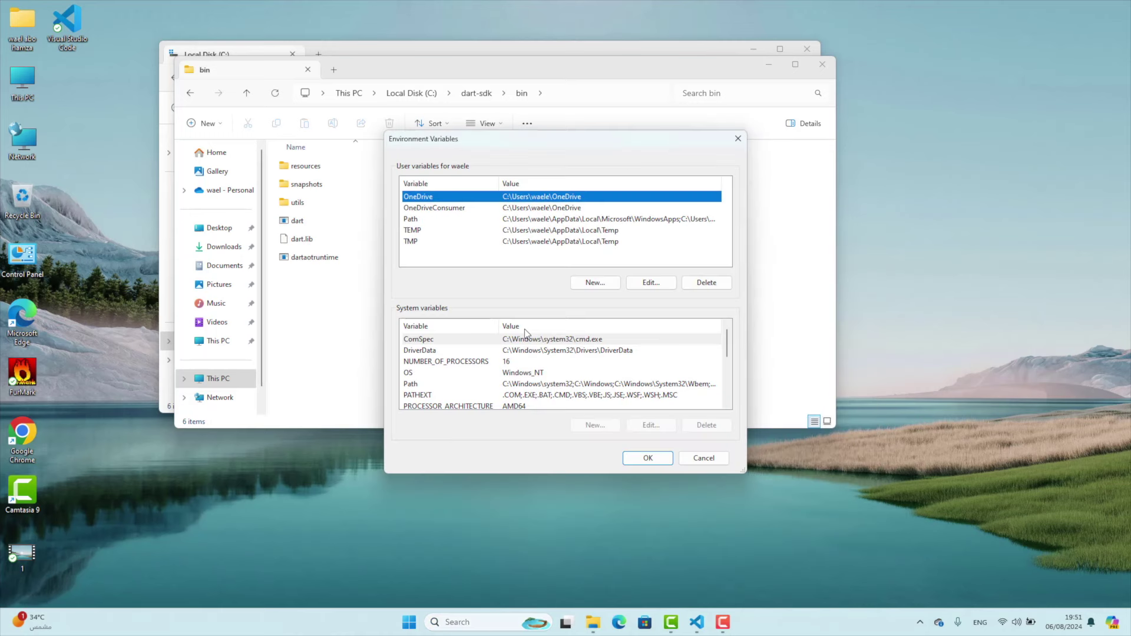
- Add C:\dart-sdk\bin as a new user Path entry and confirm both dialogs with OK
click(412, 219)
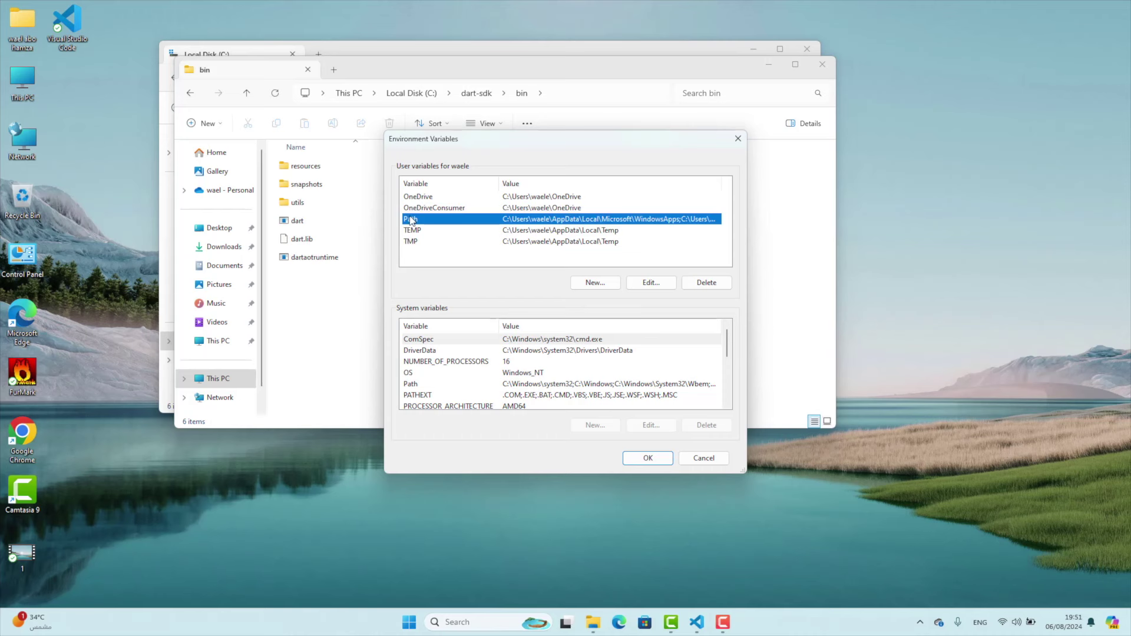
click(651, 283)
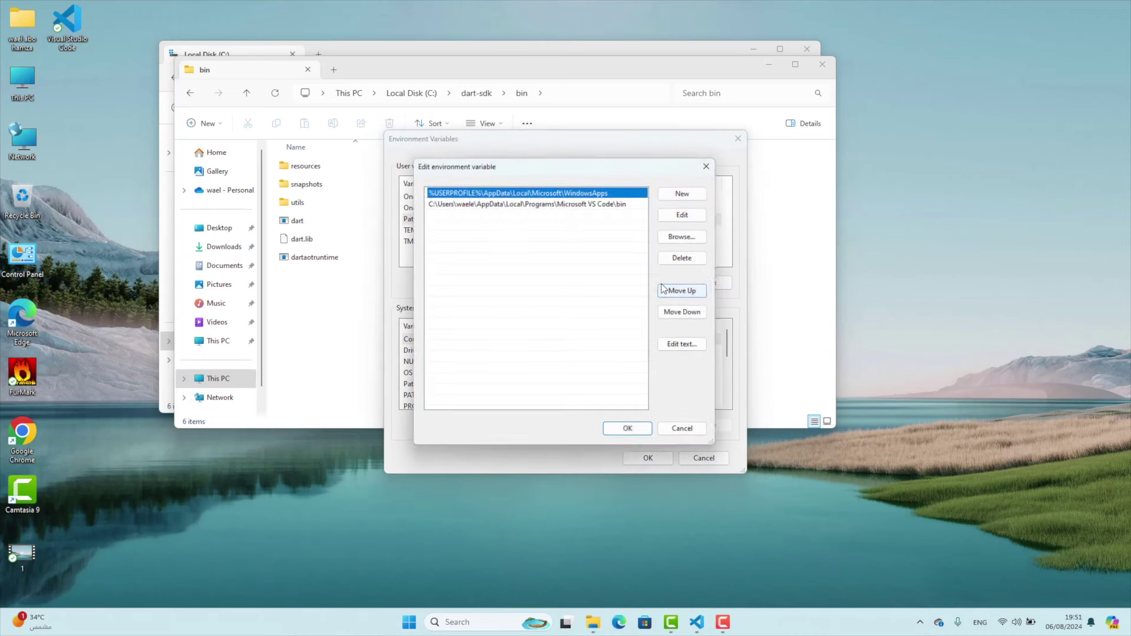
click(593, 261)
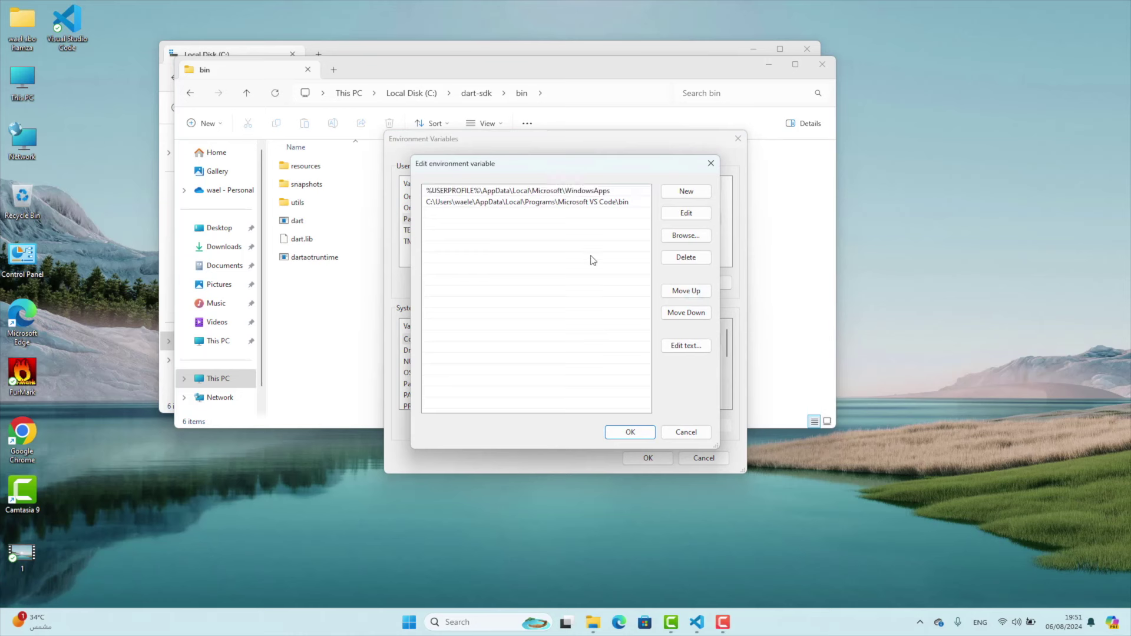
click(684, 192)
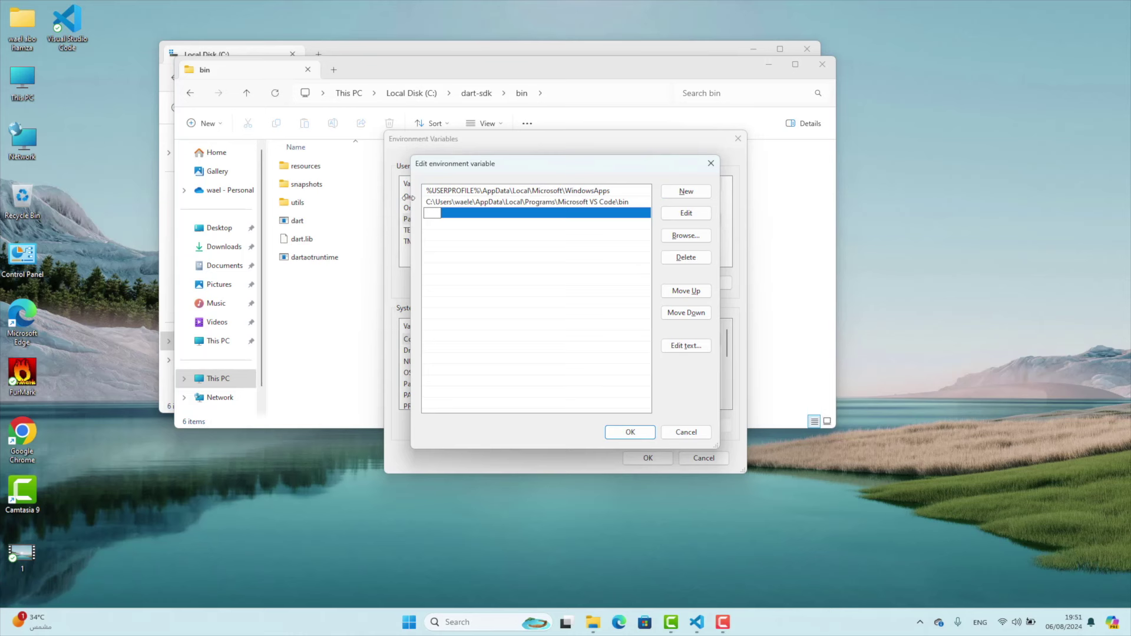
key(ctrl+v)
click(469, 269)
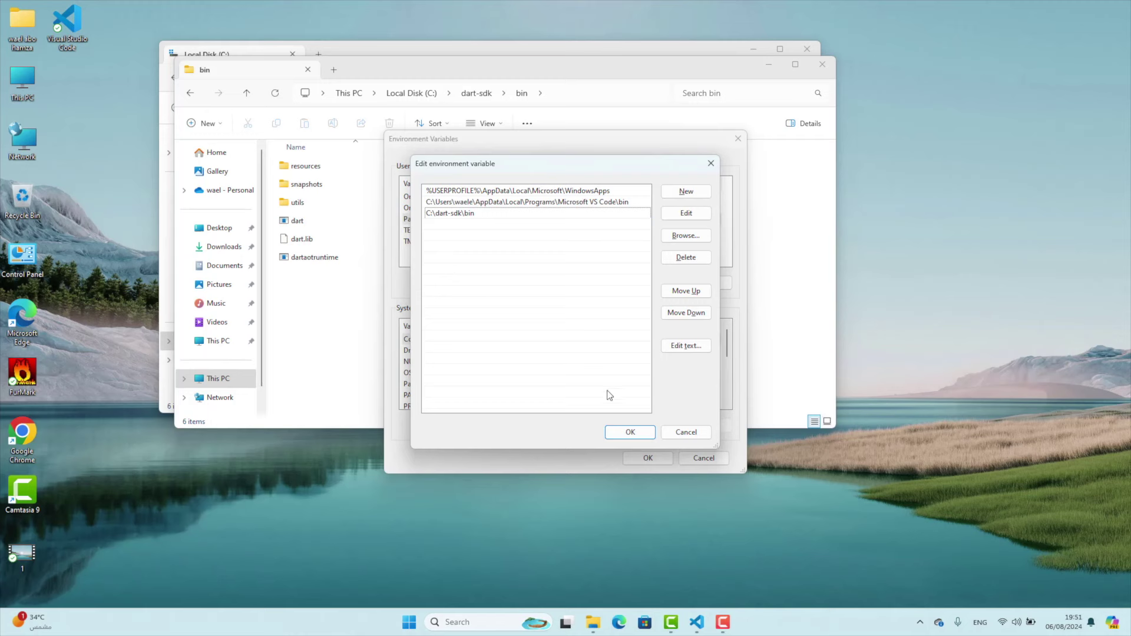
click(630, 435)
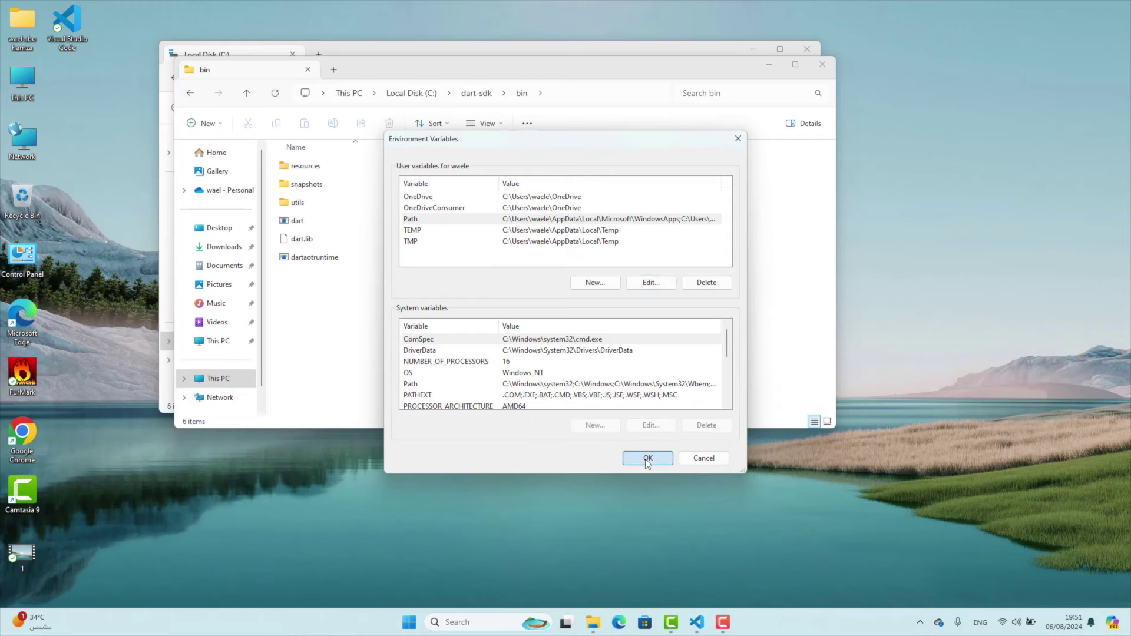
click(645, 459)
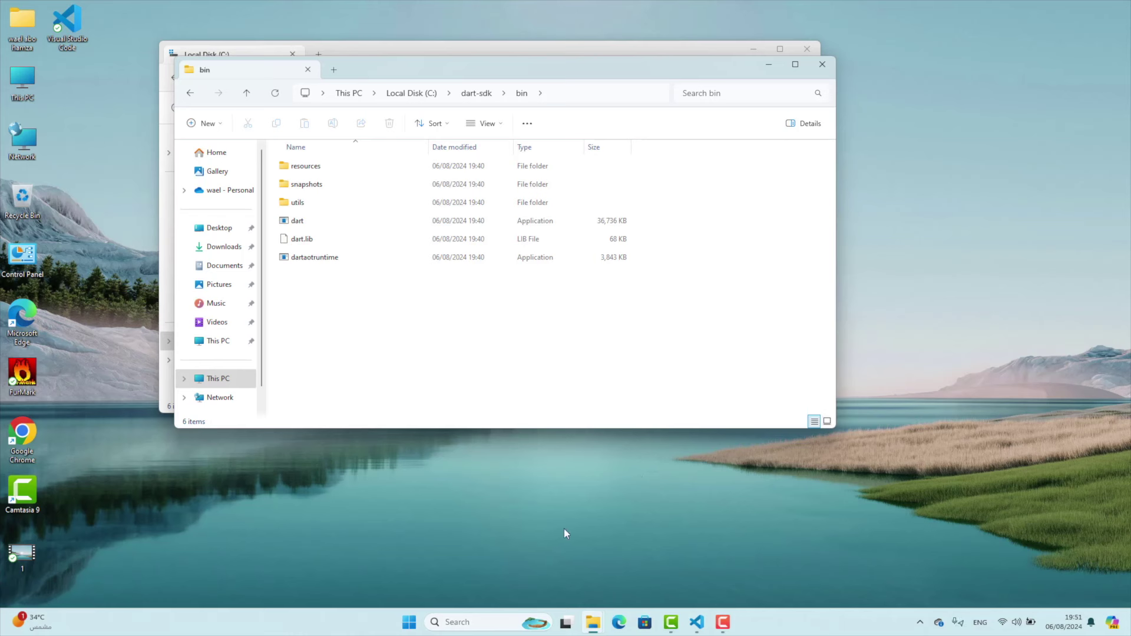
- Close the Local Disk (C:) and C:\dart-sdk\bin File Explorer windows
drag(436, 65, 499, 160)
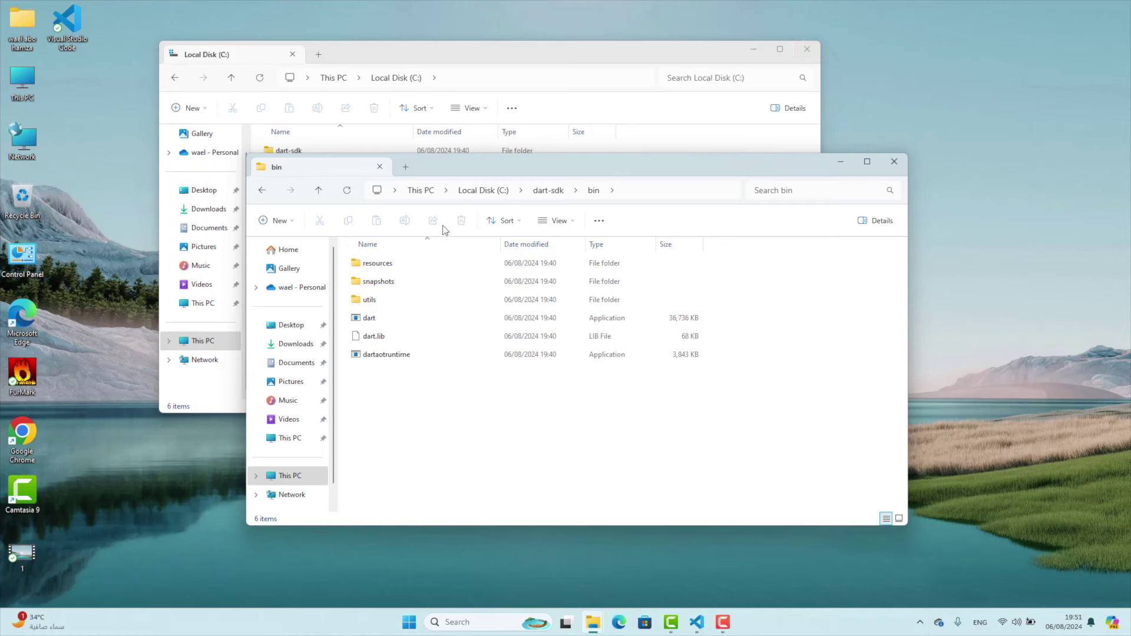
click(807, 50)
click(895, 163)
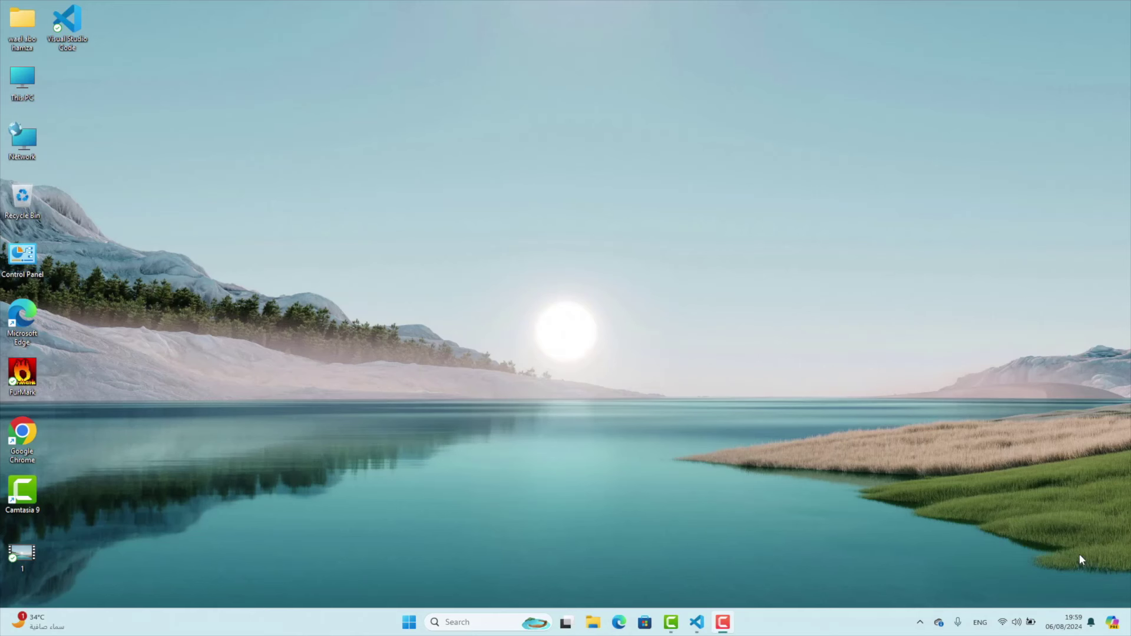
- Launch Command Prompt from Windows search and run dart --version
click(464, 622)
text(commad)
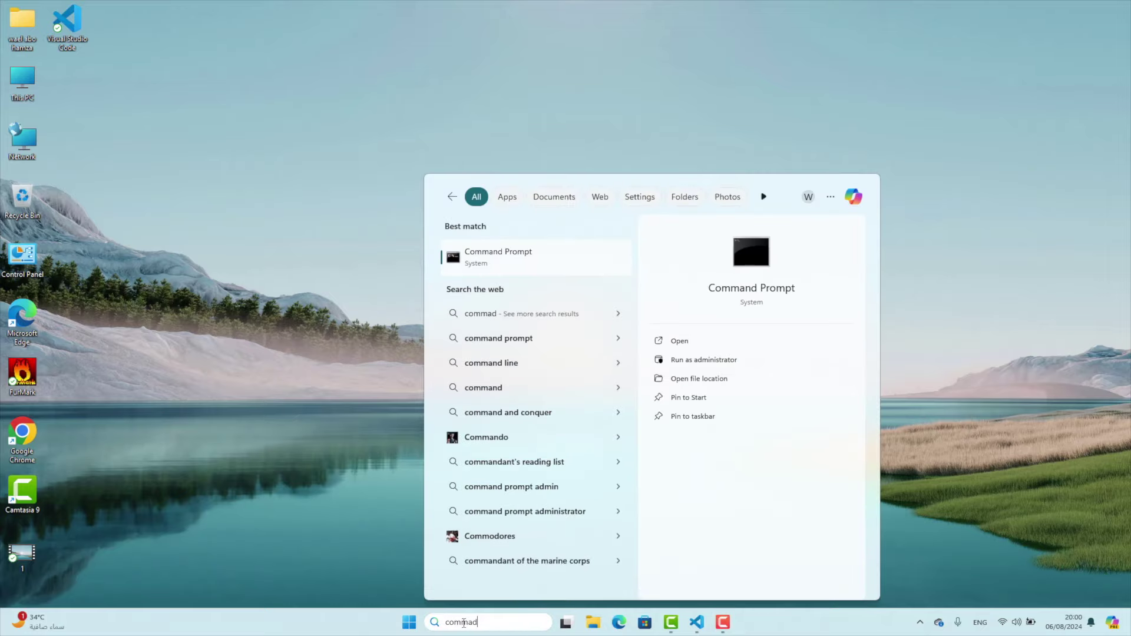
key(Return)
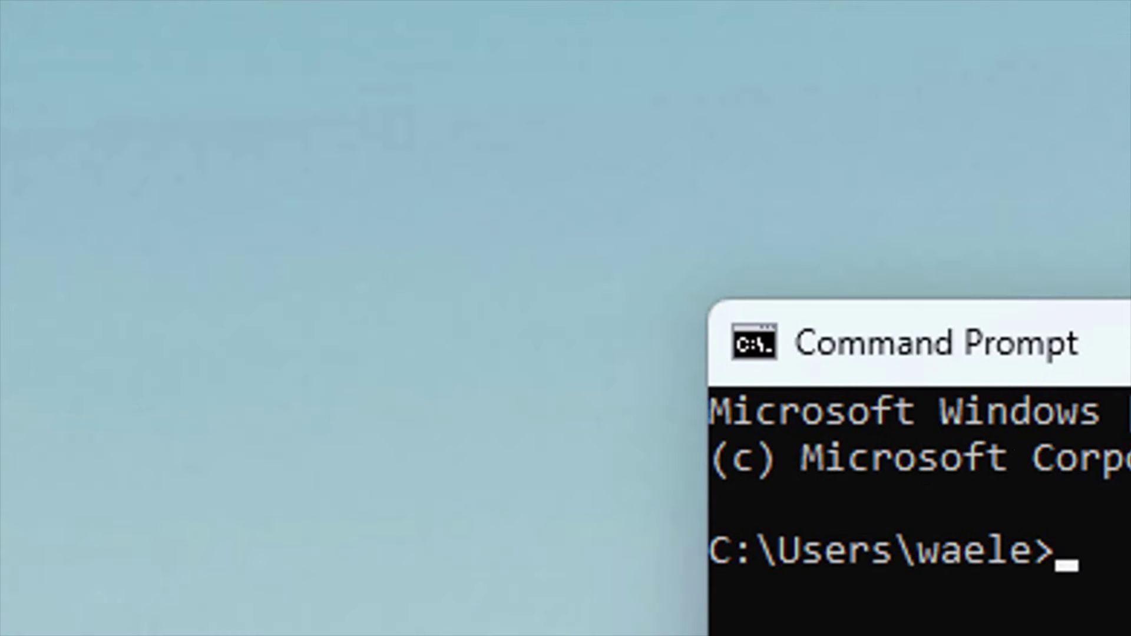
text(dart)
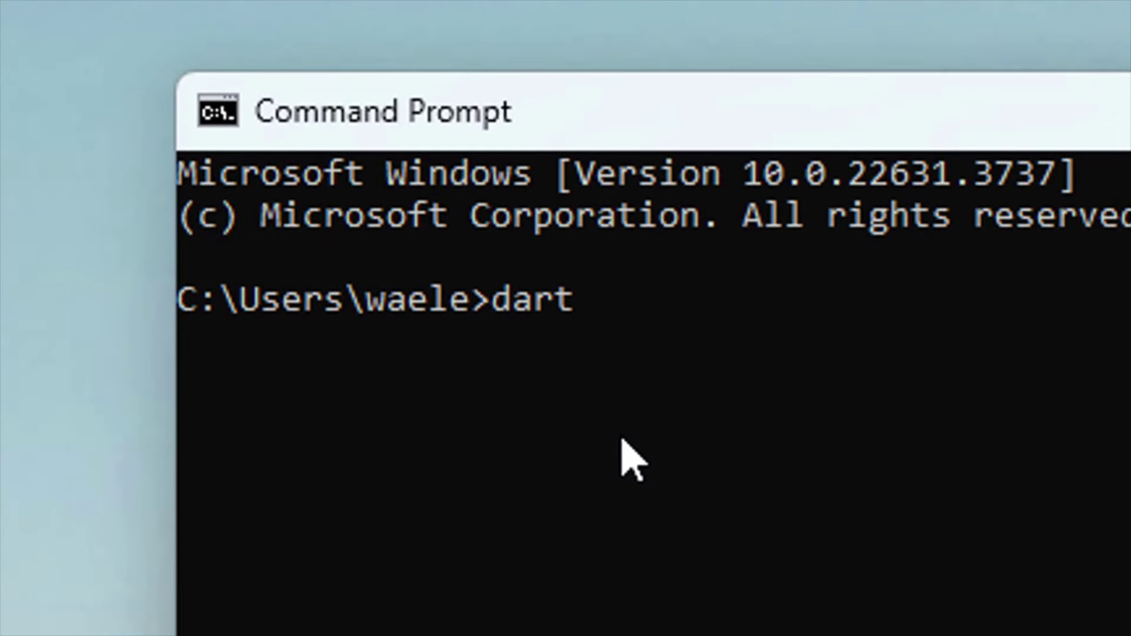
text( --vers)
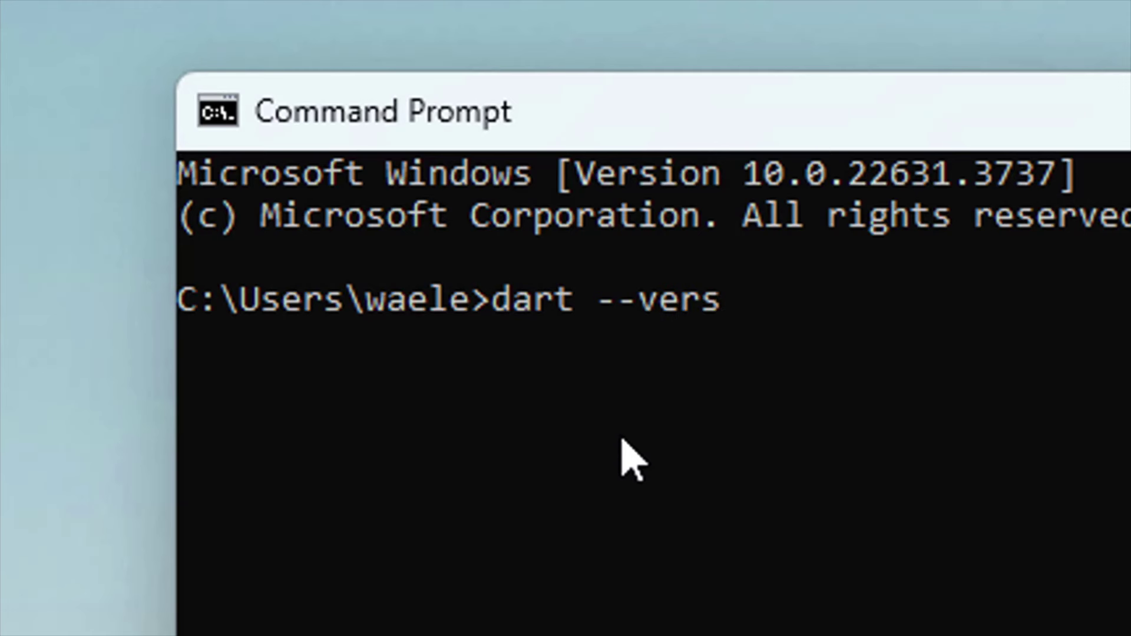
text(ion)
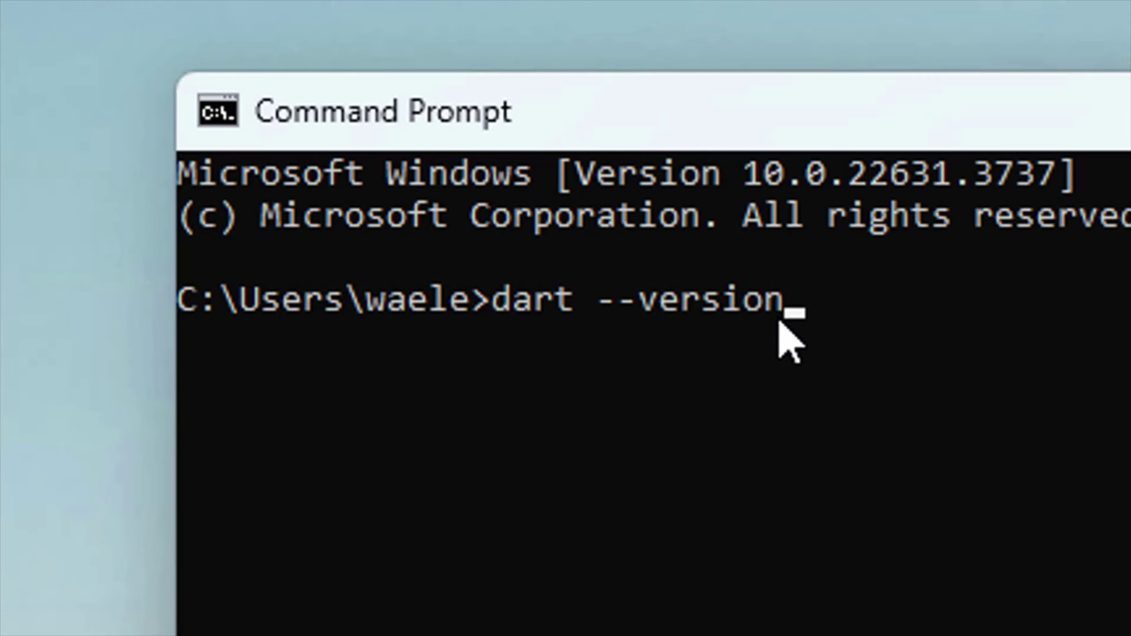
key(Return)
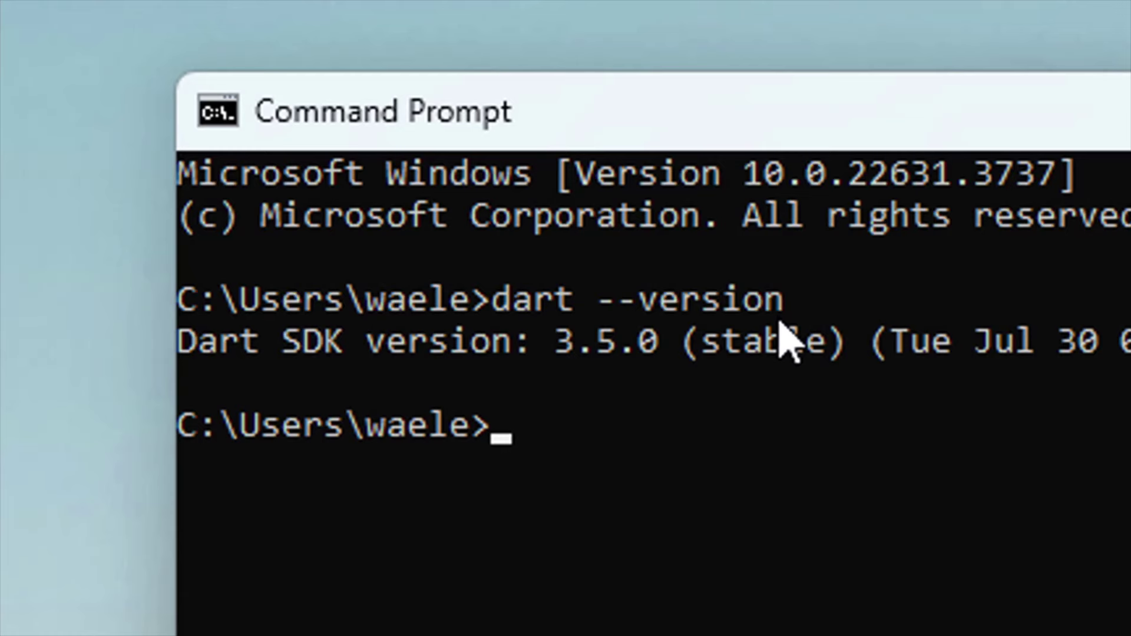
- Highlight the Dart SDK 3.5.0 version line, then close Command Prompt
click(183, 340)
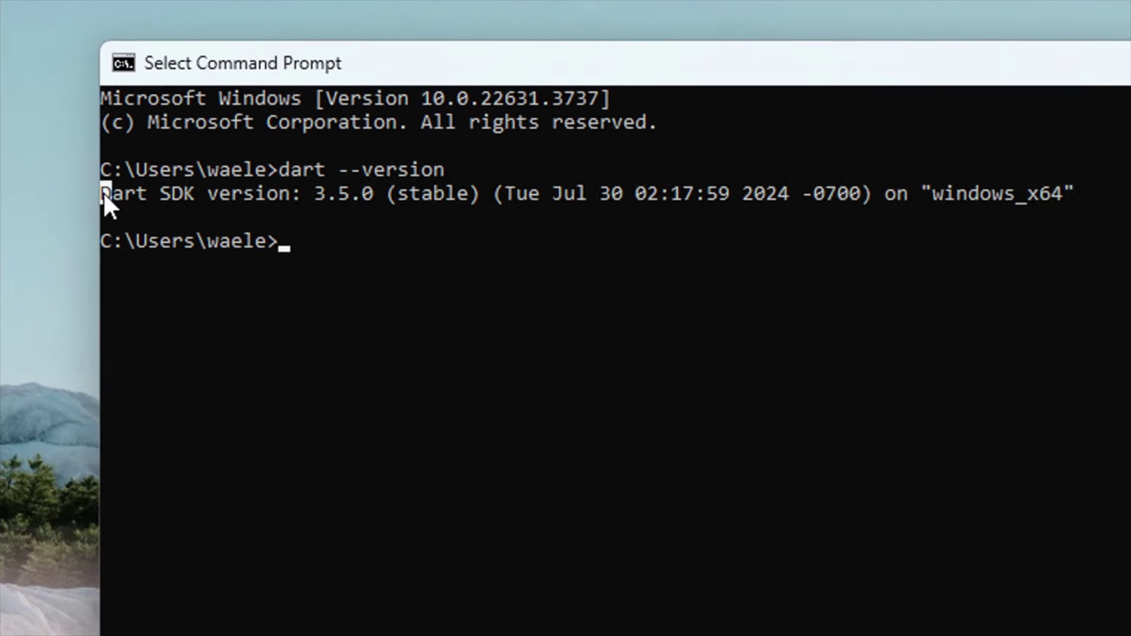
mouse_move(104, 192)
mouse_down()
mouse_move(285, 210)
mouse_move(295, 195)
mouse_move(341, 188)
mouse_move(128, 168)
mouse_move(107, 183)
mouse_up()
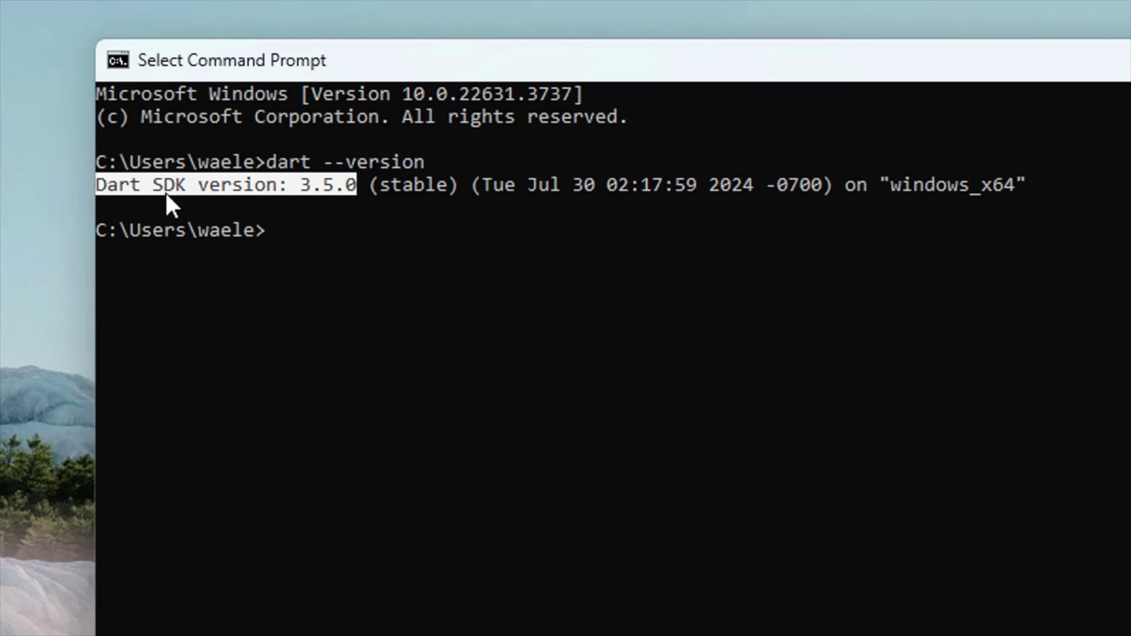
click(627, 287)
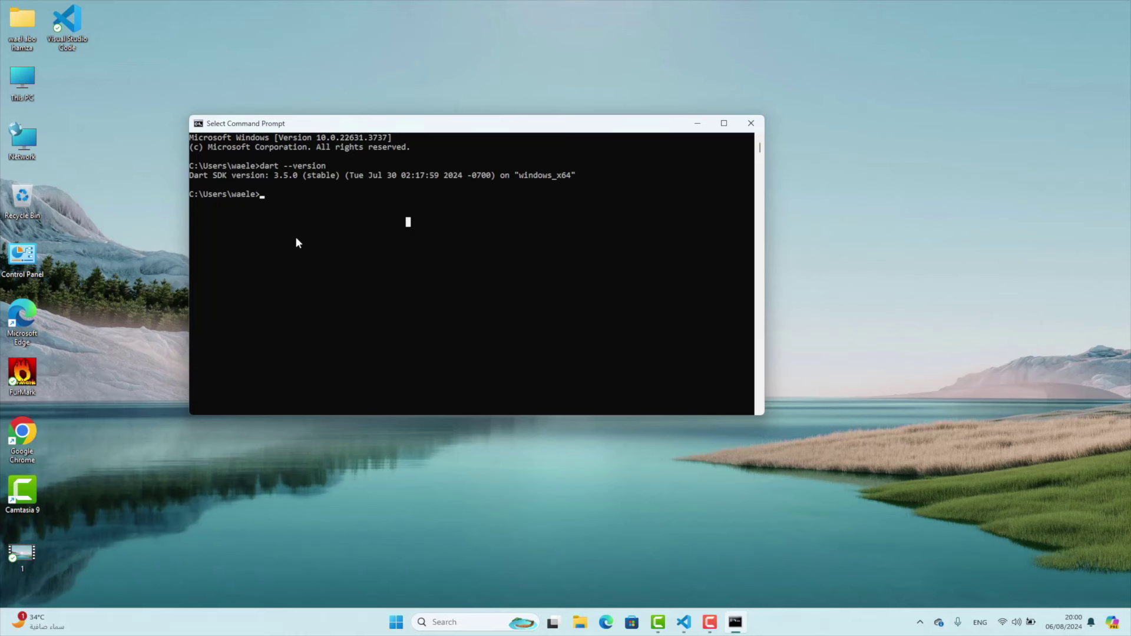
click(750, 123)
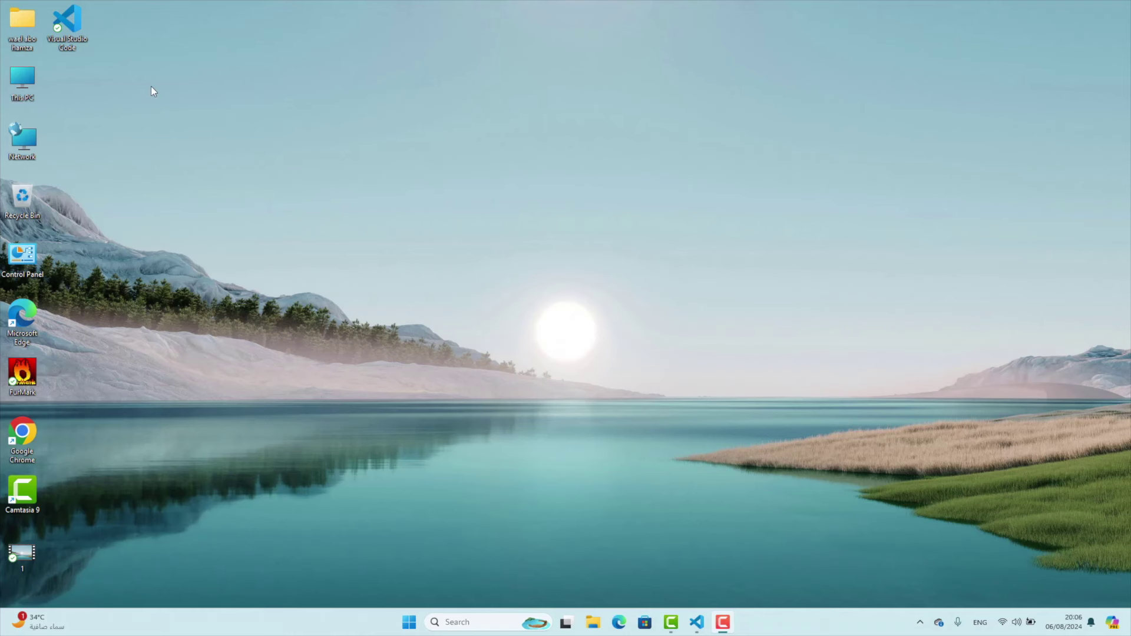
- Open a Command Prompt at the Desktop folder via cmd in File Explorer's address bar
double_click(24, 82)
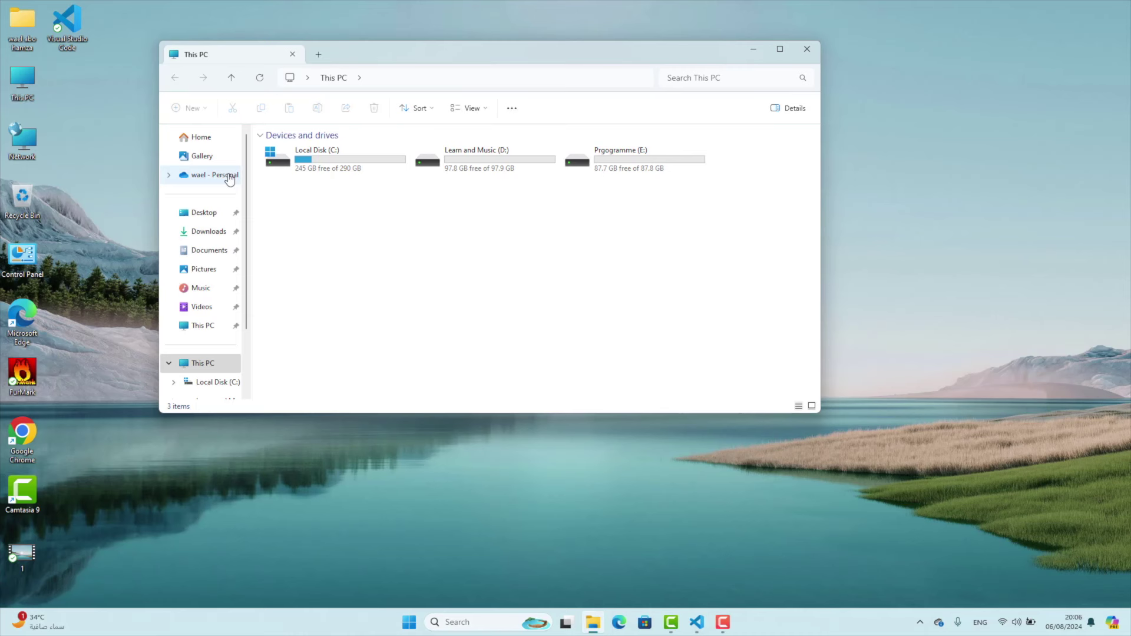
click(191, 211)
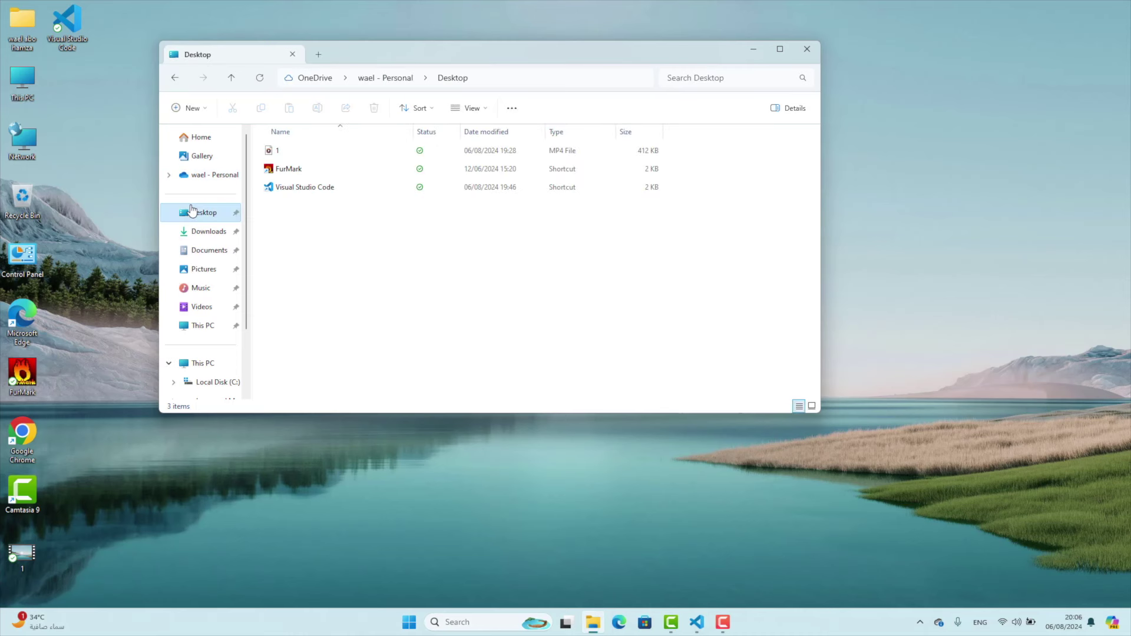
click(497, 81)
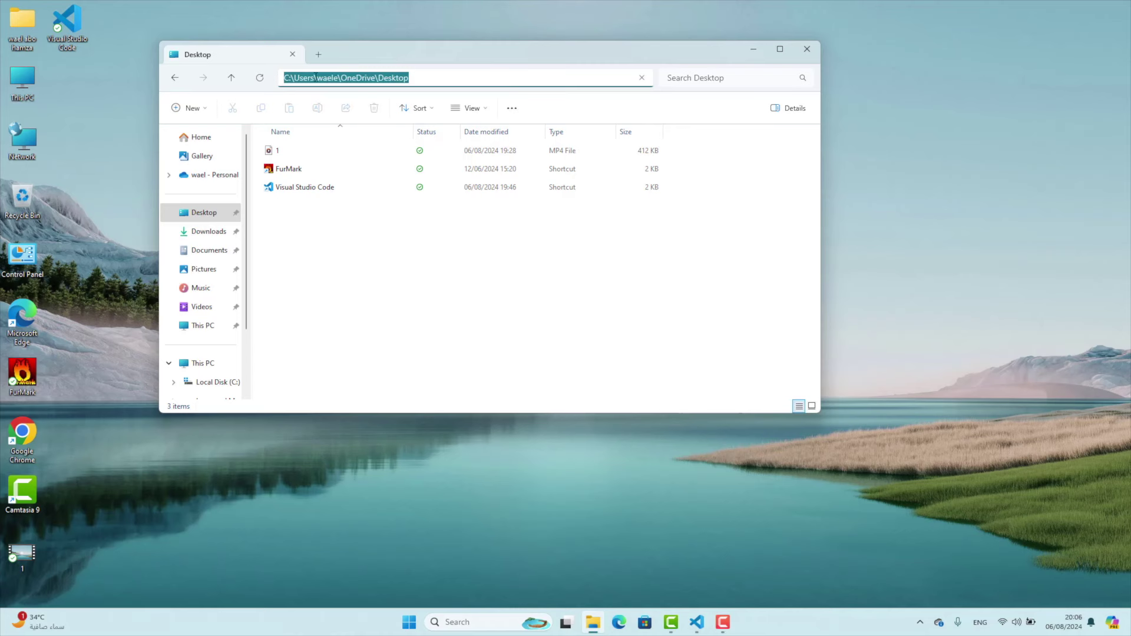
text(cmd)
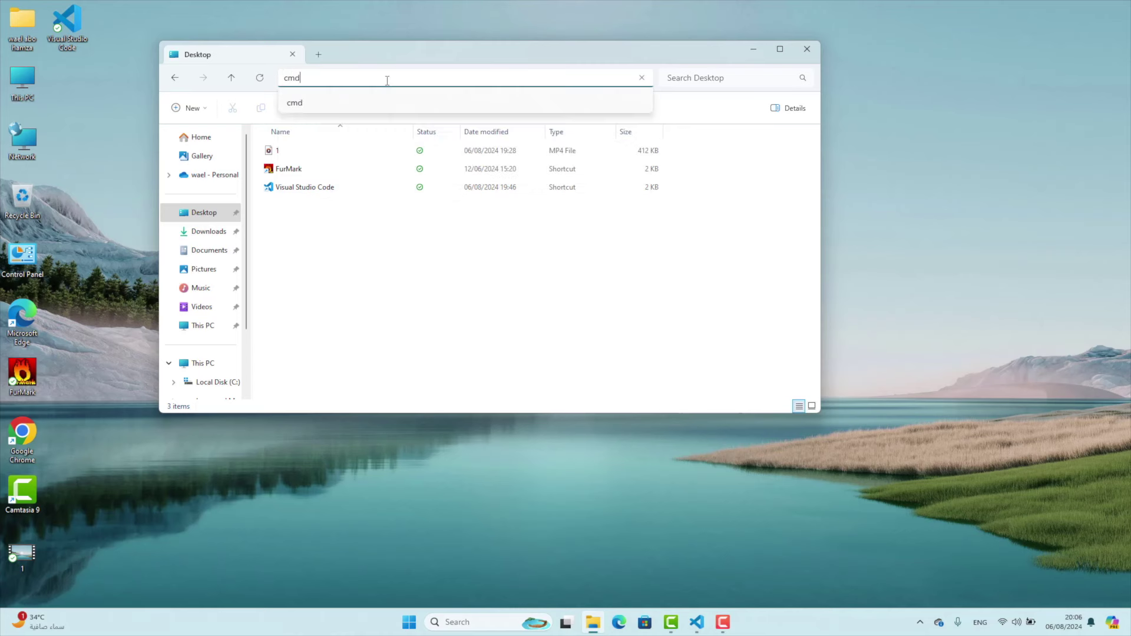
key(Return)
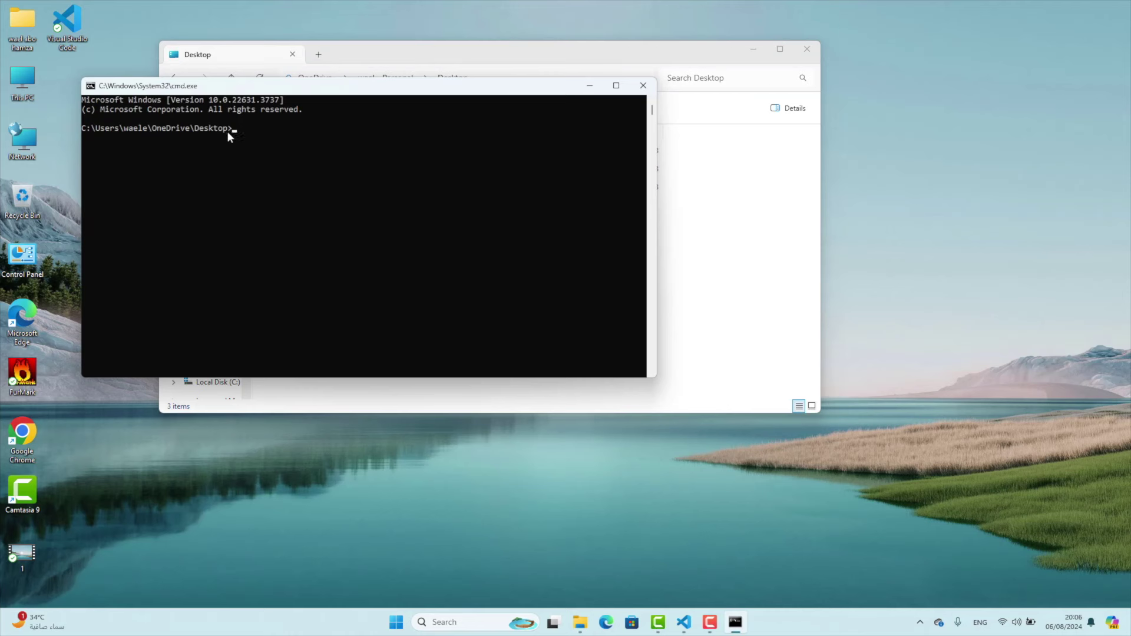
- Run dart create project at the Desktop prompt to generate the console project
drag(82, 126, 234, 135)
click(278, 129)
text(dar t)
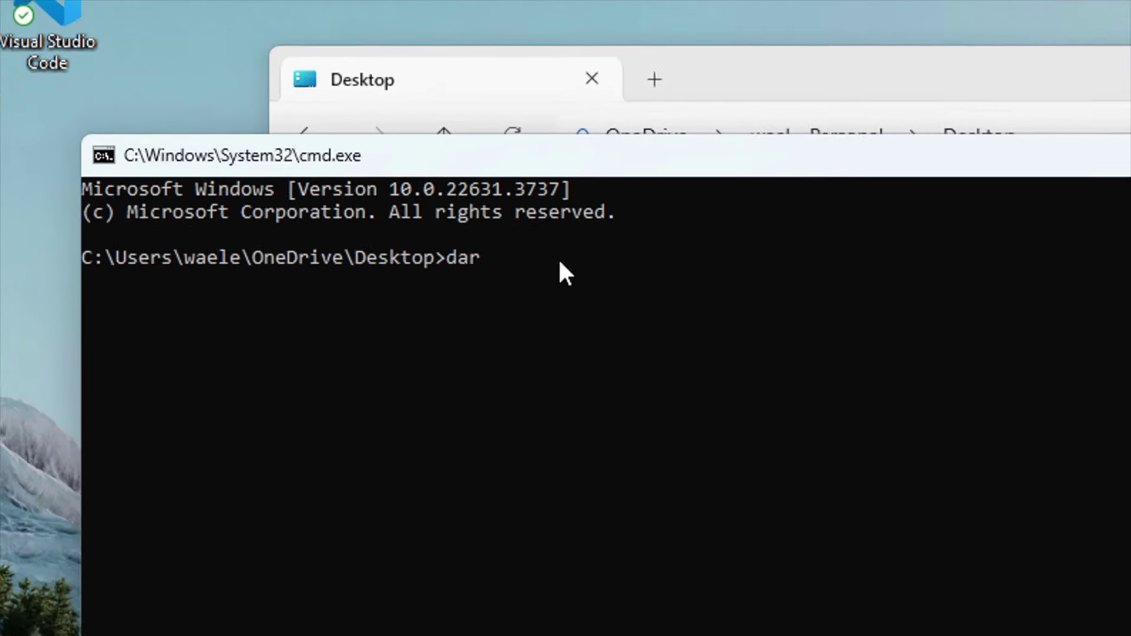
key(BackSpace)
key(BackSpace)
text(t )
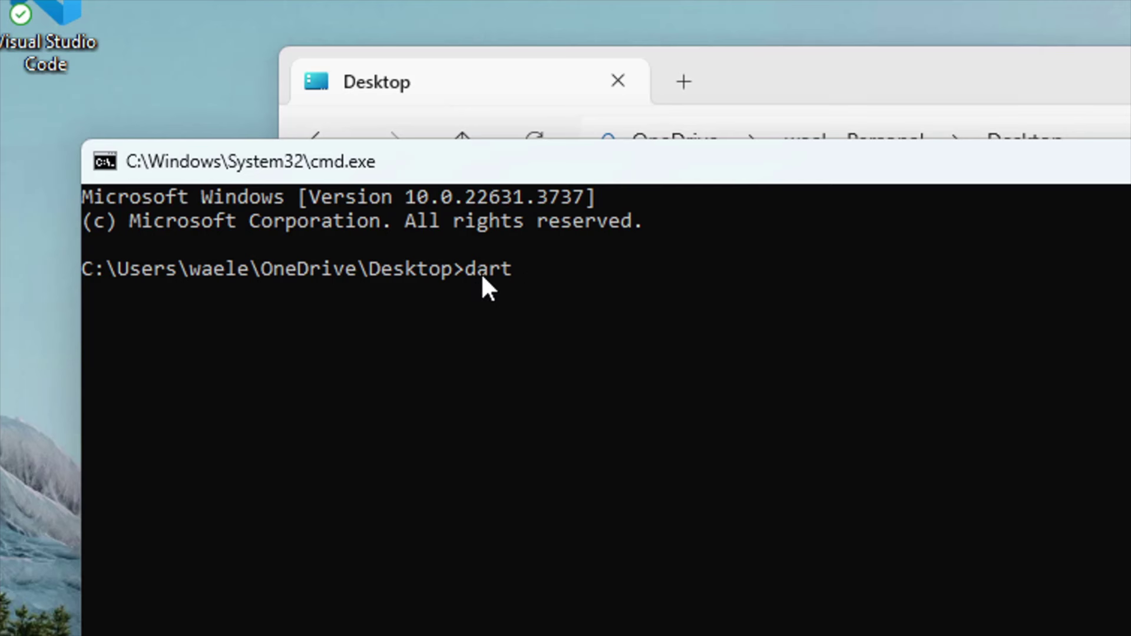
text(create)
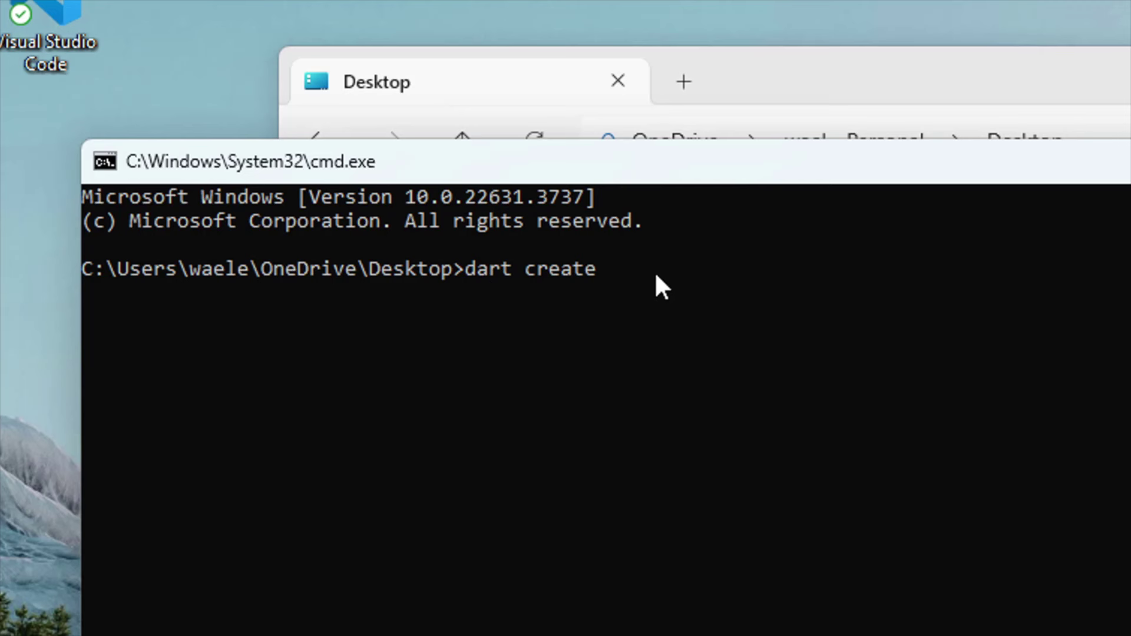
click(805, 257)
text(proj)
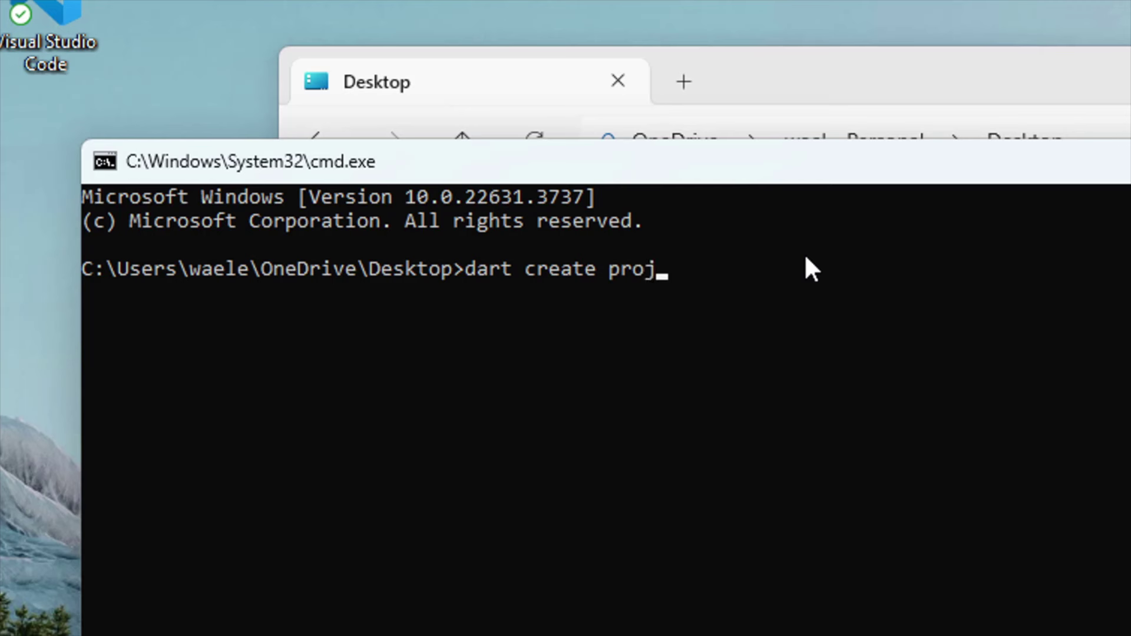
text(ect)
key(Return)
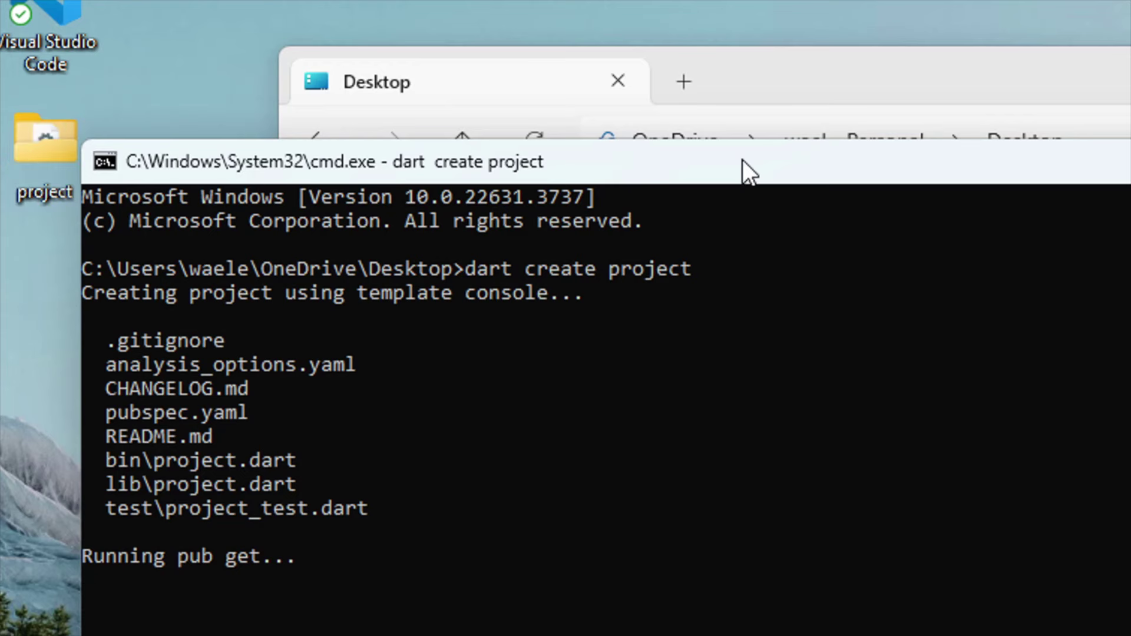
drag(742, 160, 1123, 177)
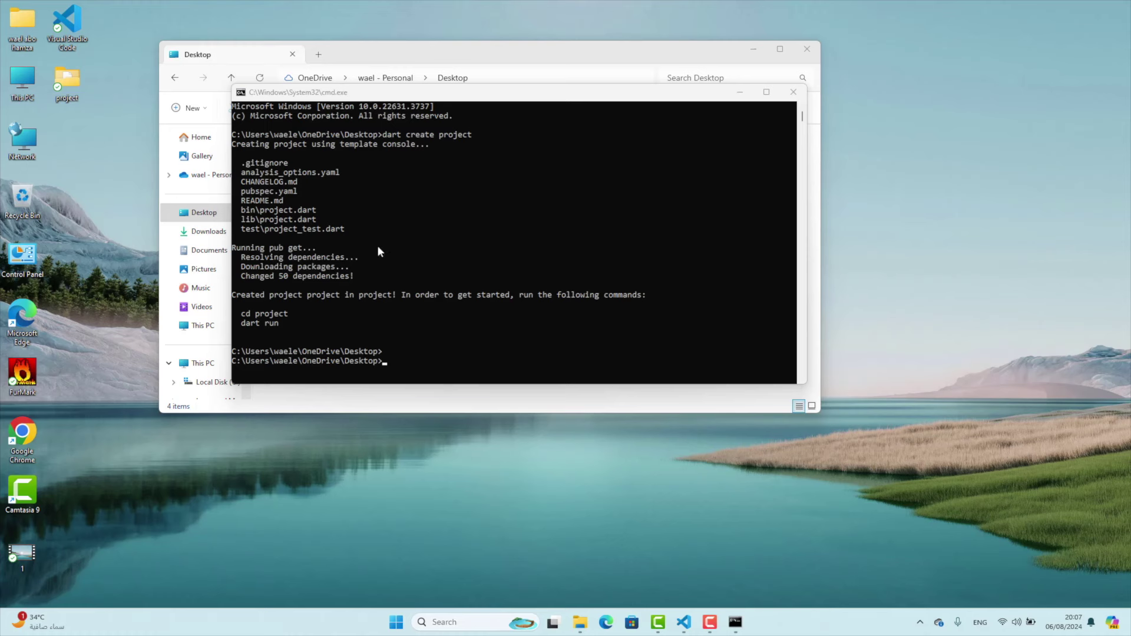
- Review the project folder's files, then close the Explorer and Command Prompt windows
double_click(67, 86)
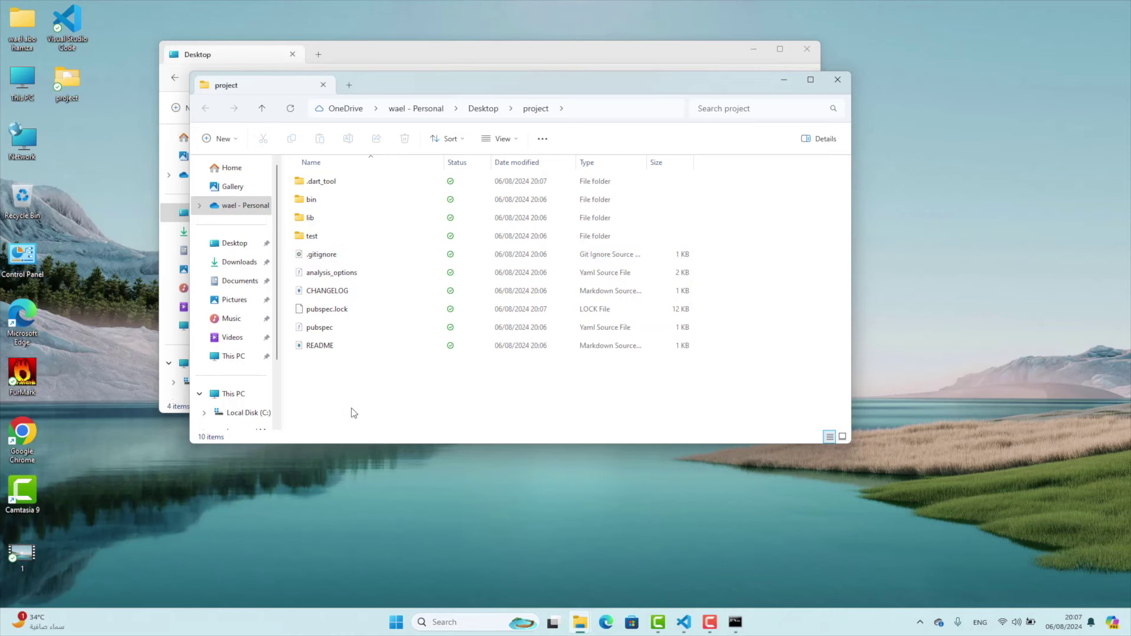
click(838, 79)
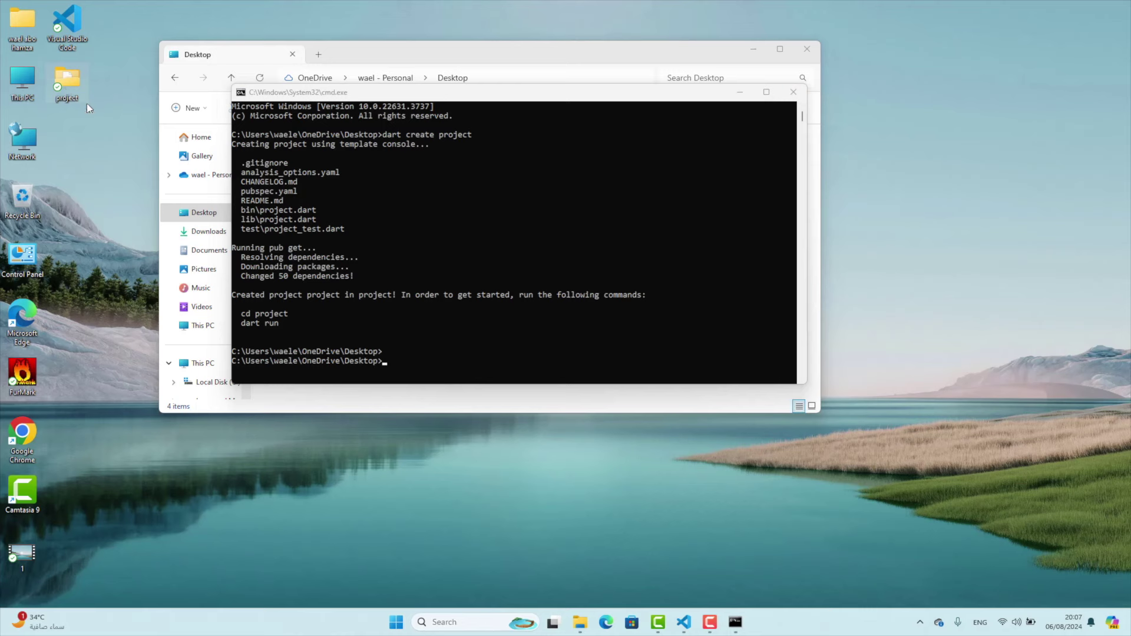
click(816, 48)
click(793, 92)
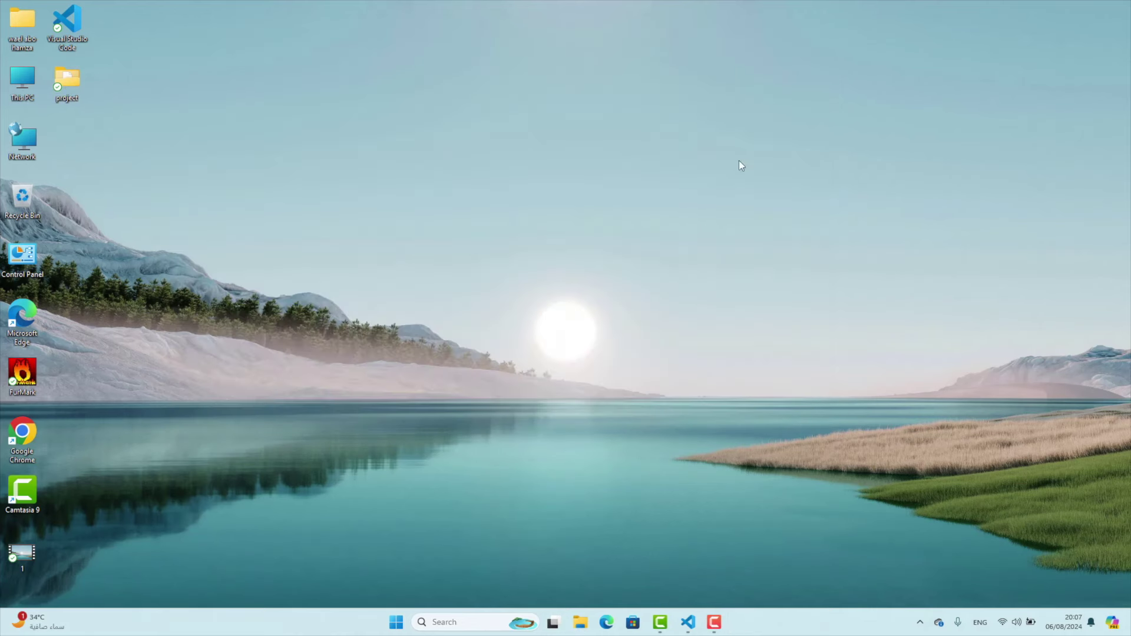
- Bring up Visual Studio Code and restore its window to reveal the desktop
key(super+s)
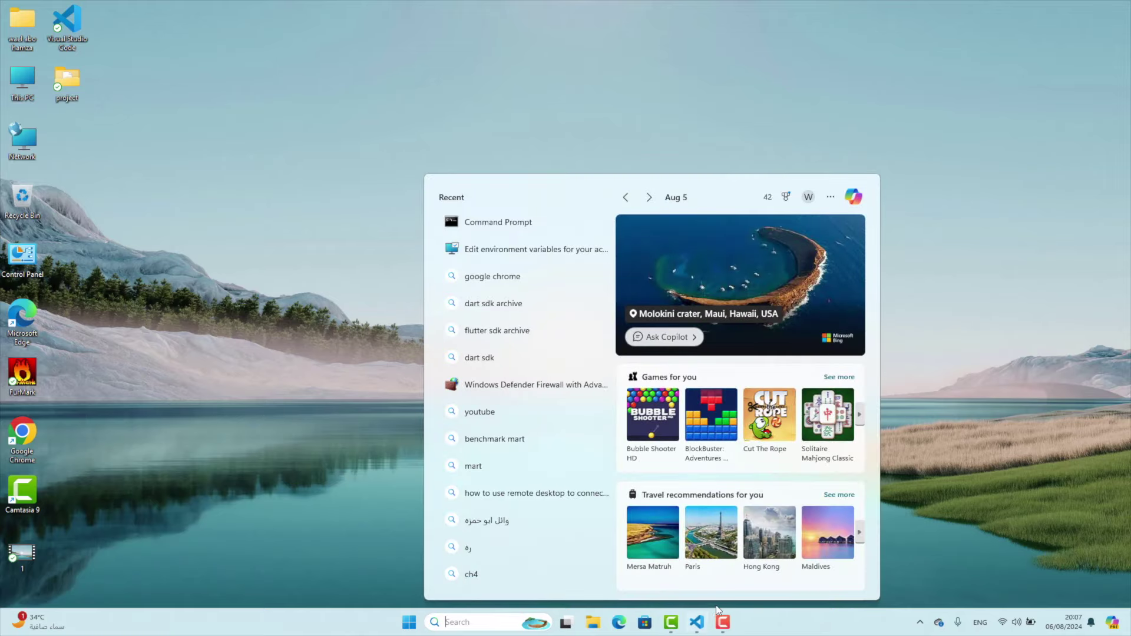
click(697, 622)
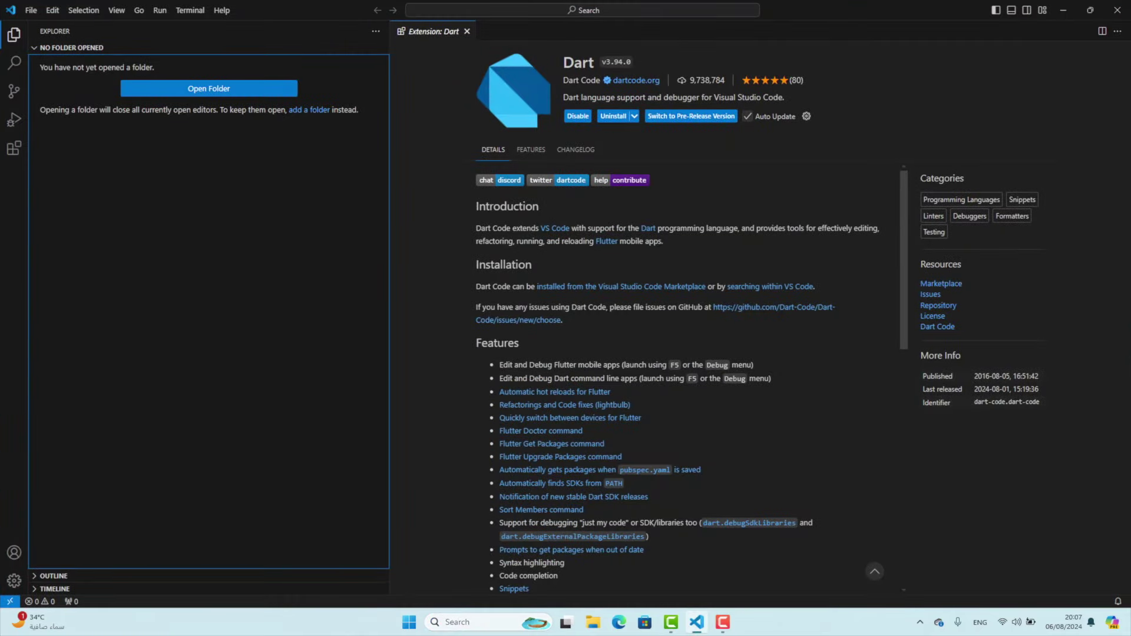
click(1082, 13)
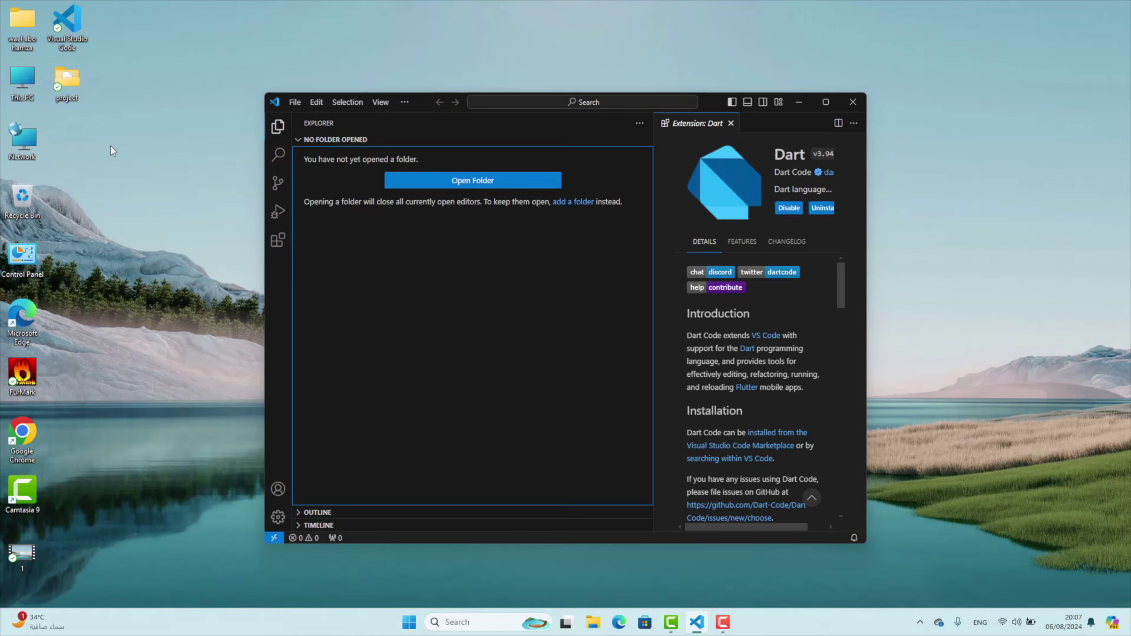
- Drag the desktop project folder into VS Code, trust its authors, and expand bin
click(62, 76)
drag(134, 46, 725, 235)
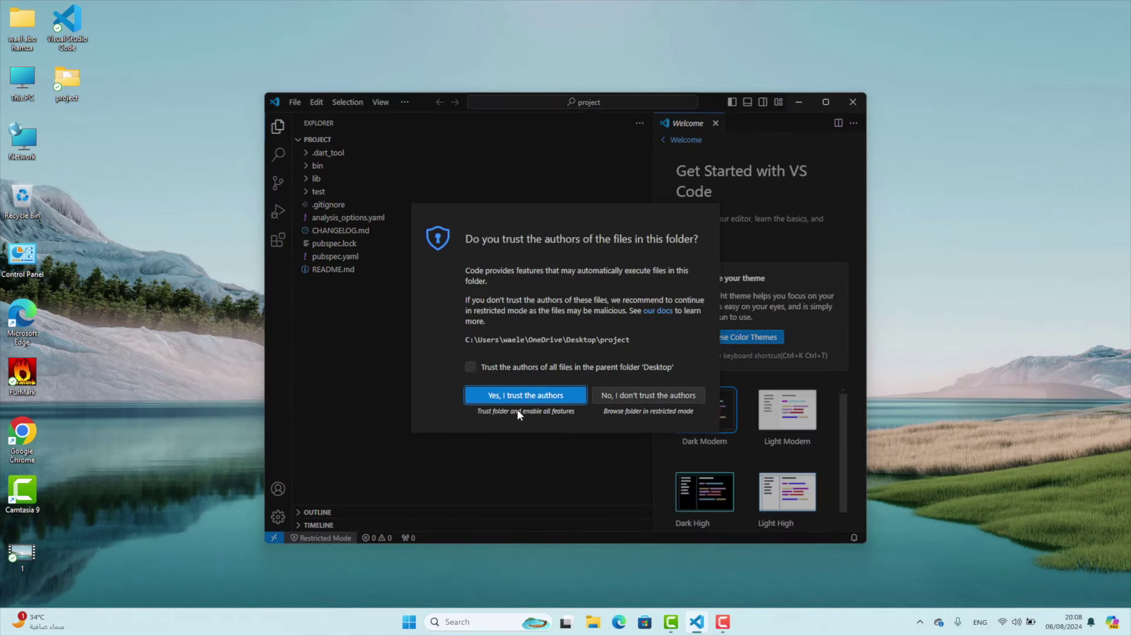
click(471, 367)
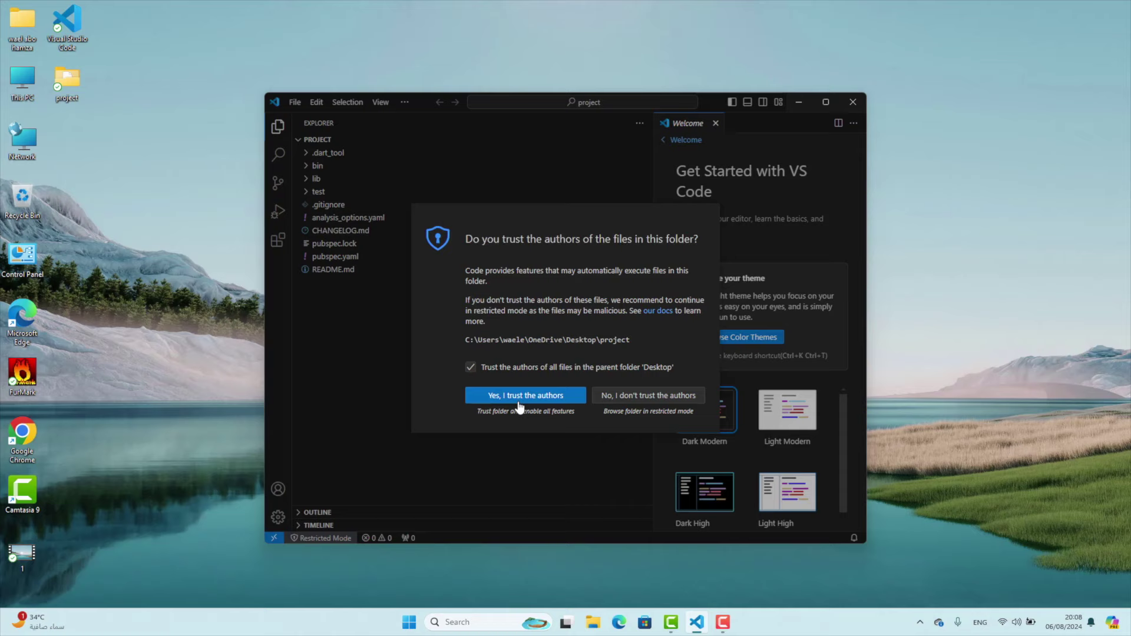
click(519, 405)
drag(655, 178, 396, 185)
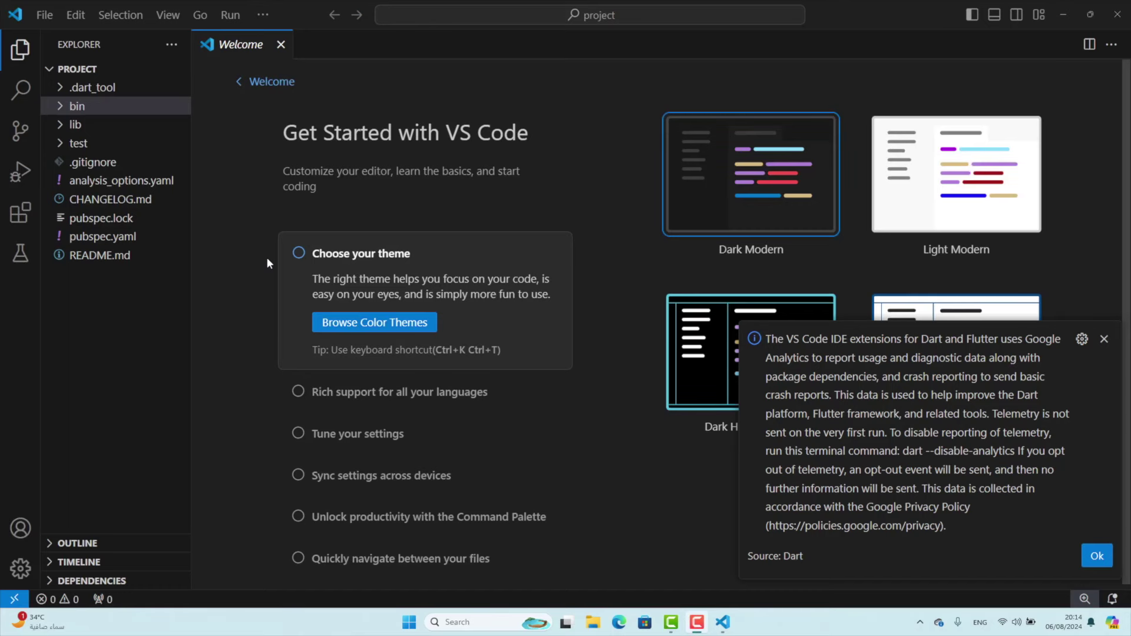
click(83, 107)
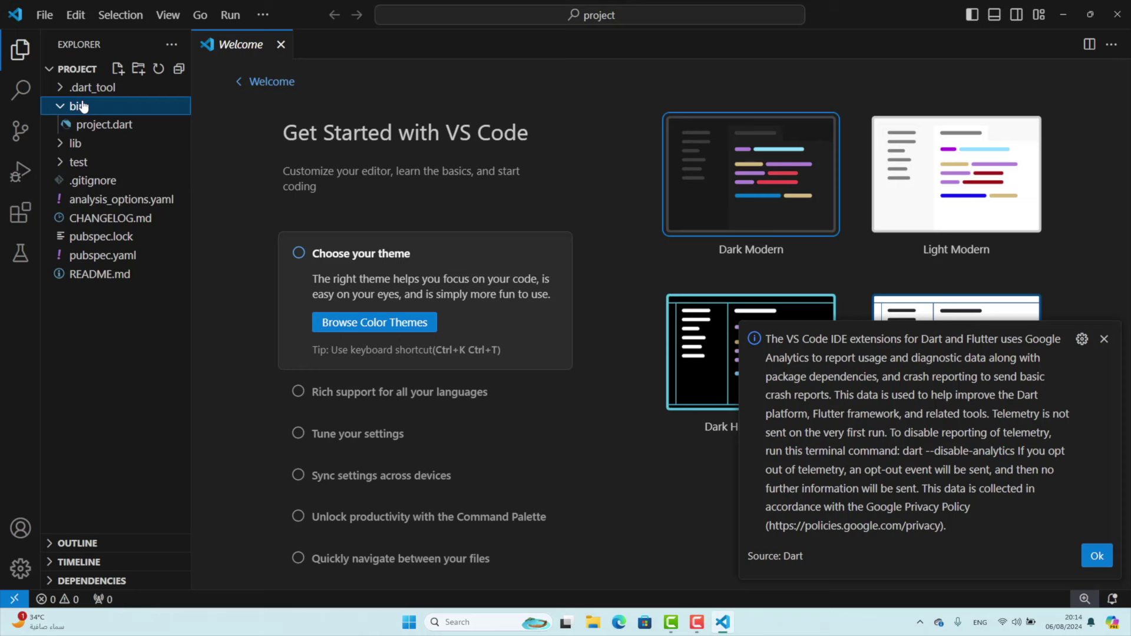
- Open bin/project.dart and debug it, checking 'Hello world: 42!' in the Debug Console
double_click(112, 124)
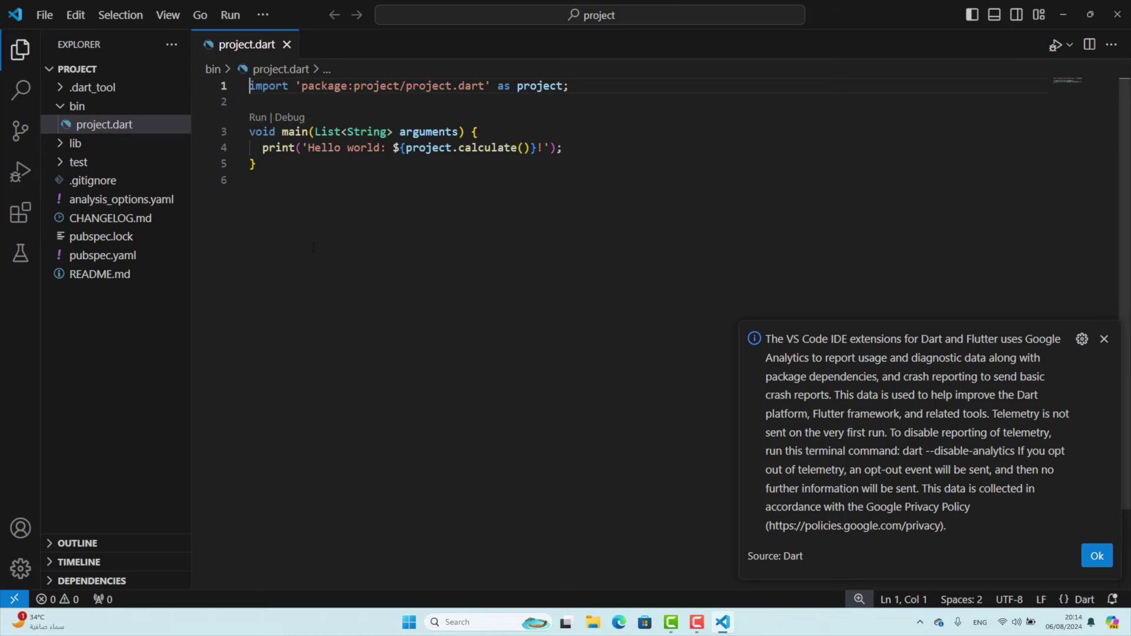
drag(259, 180, 249, 132)
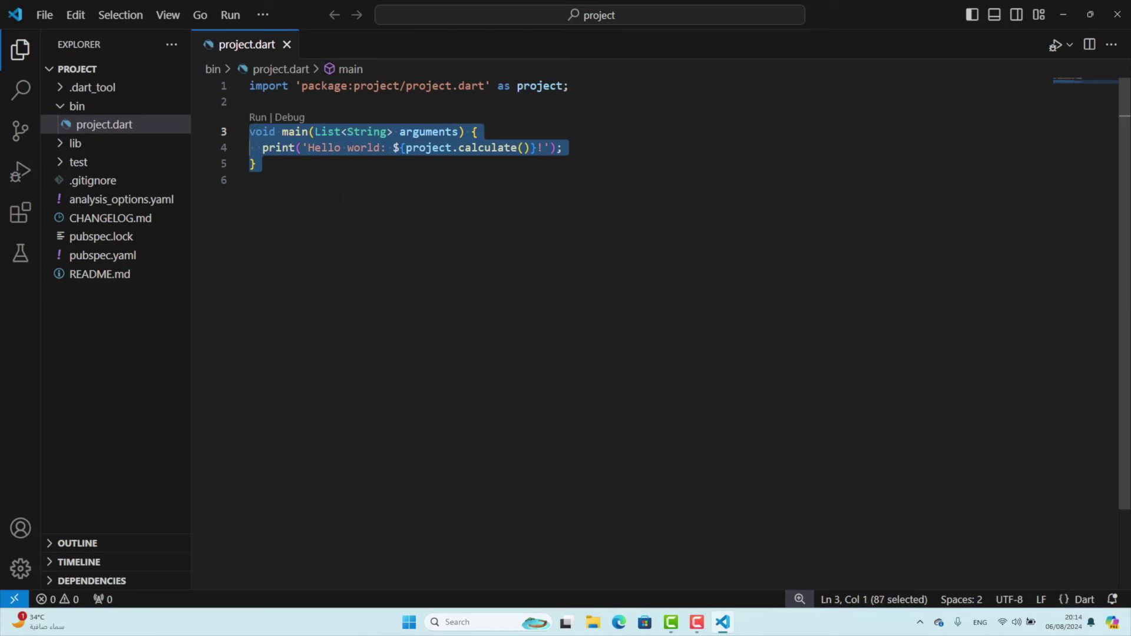
click(339, 198)
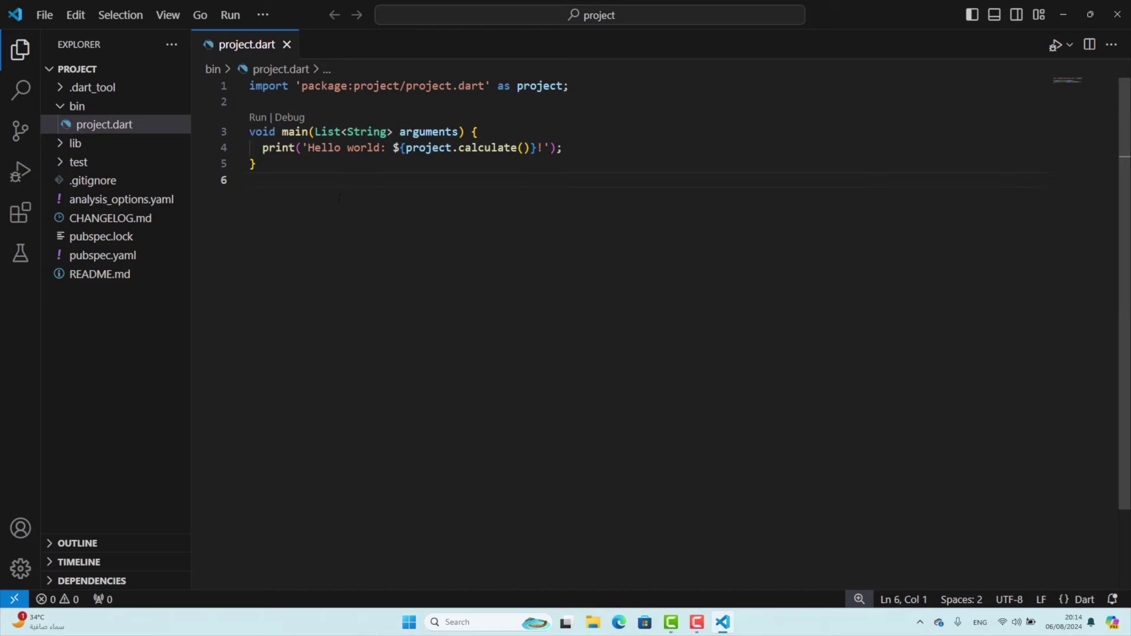
click(1055, 45)
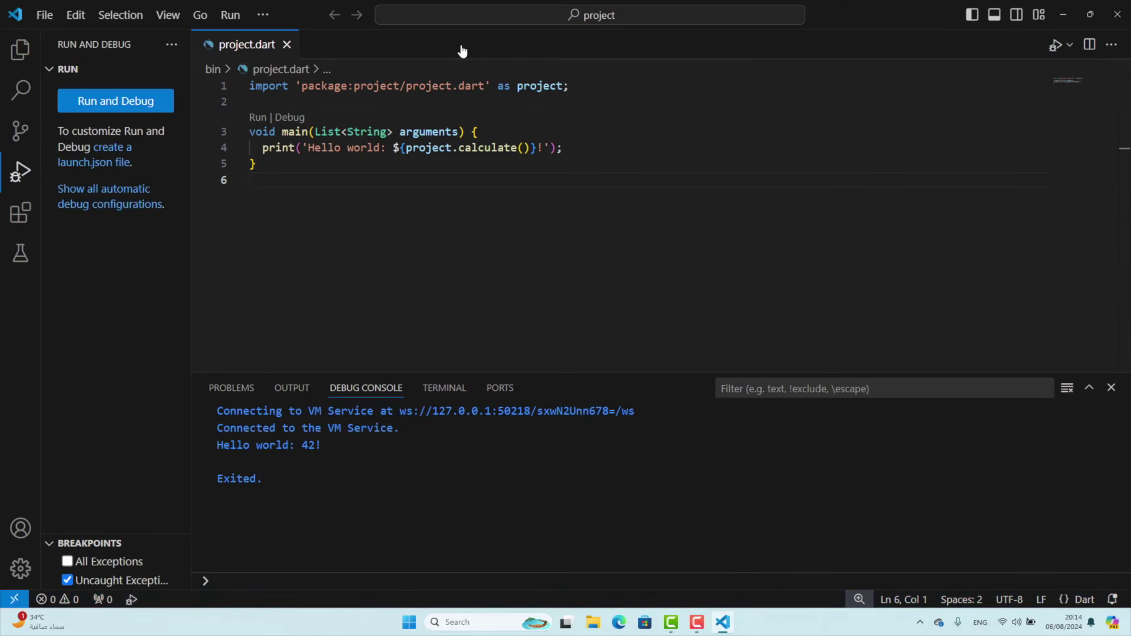
click(116, 101)
click(363, 442)
- Replace the greeting inside print in project.dart with 'wael abo hamza'
drag(363, 442, 207, 430)
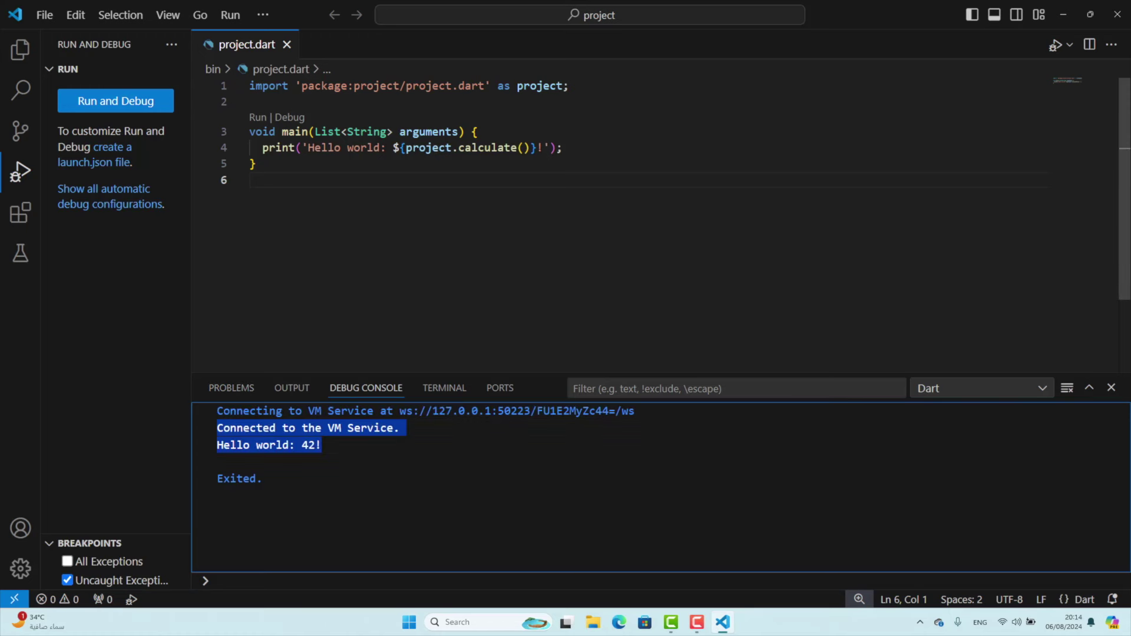
drag(307, 147, 543, 147)
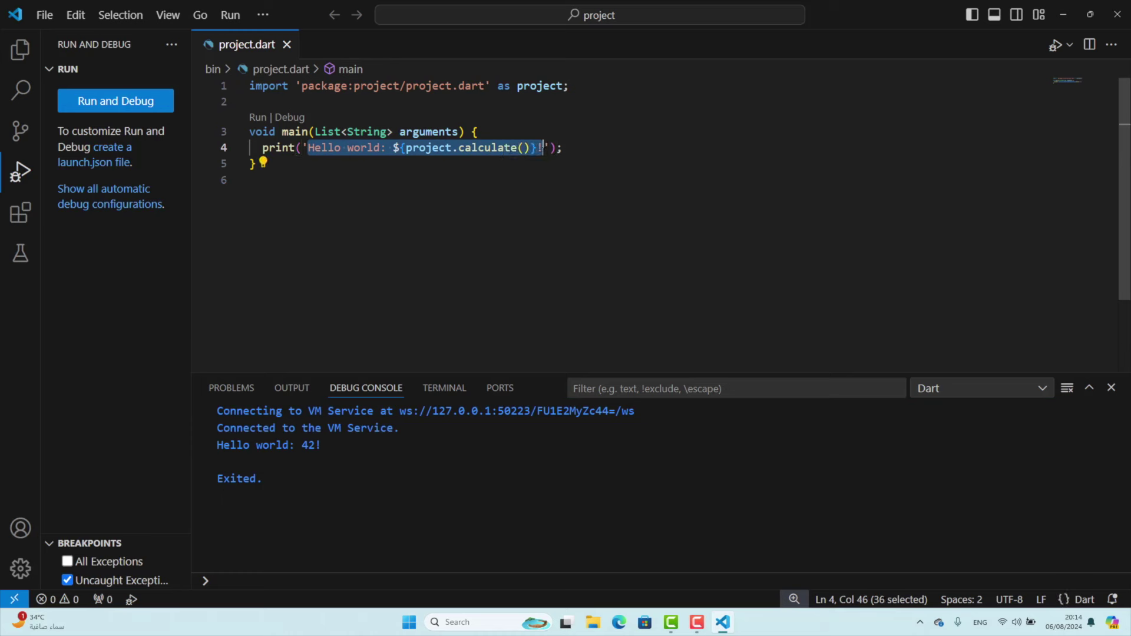
key(BackSpace)
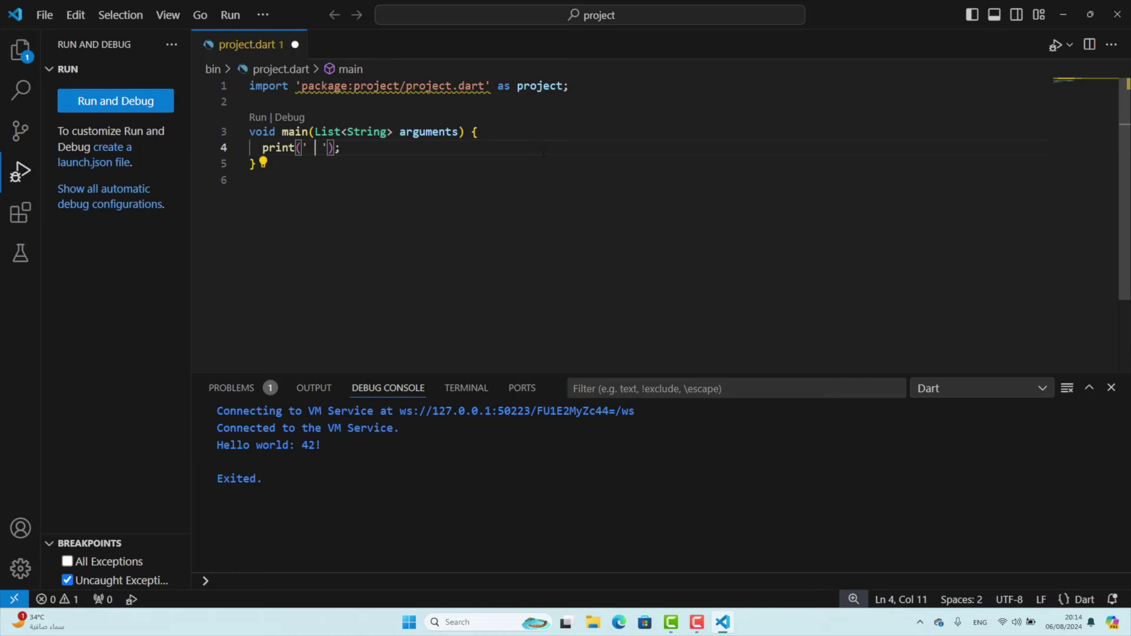
text(wor)
key(BackSpace)
key(BackSpace)
text(ael abo hamza)
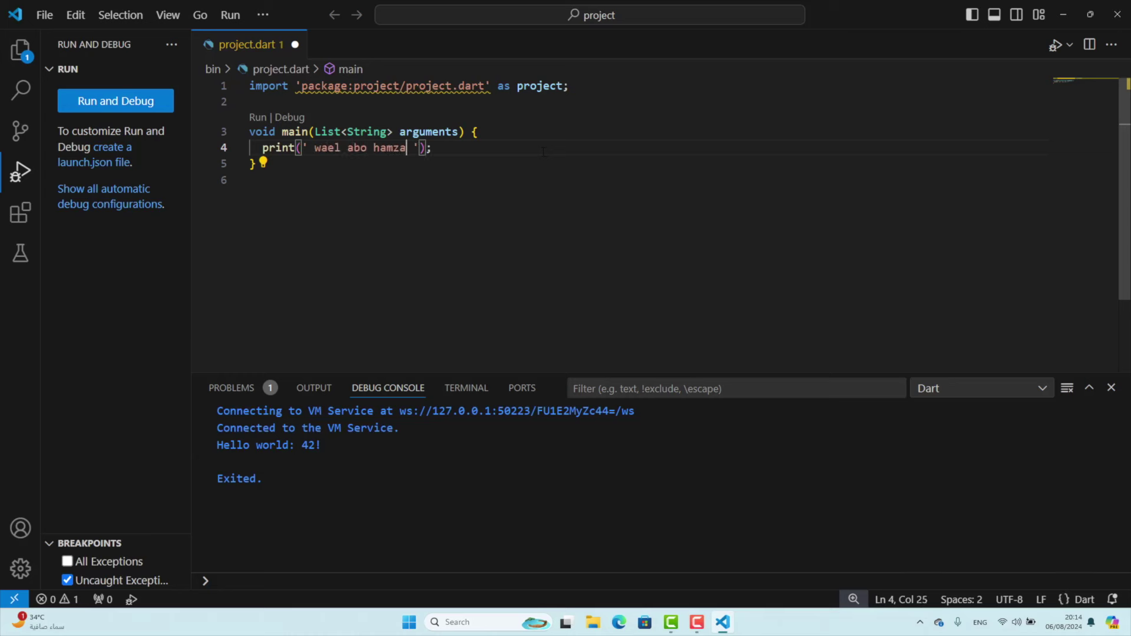
- Debug the edited project and check 'wael abo hamza' in the Debug Console
click(1053, 44)
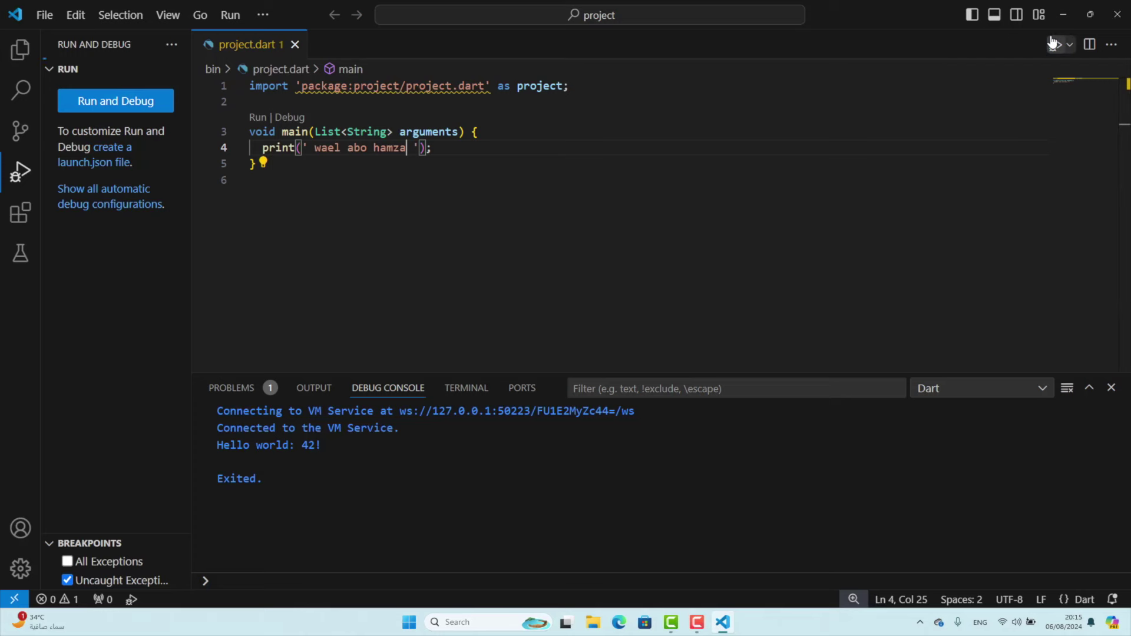
drag(223, 445, 322, 446)
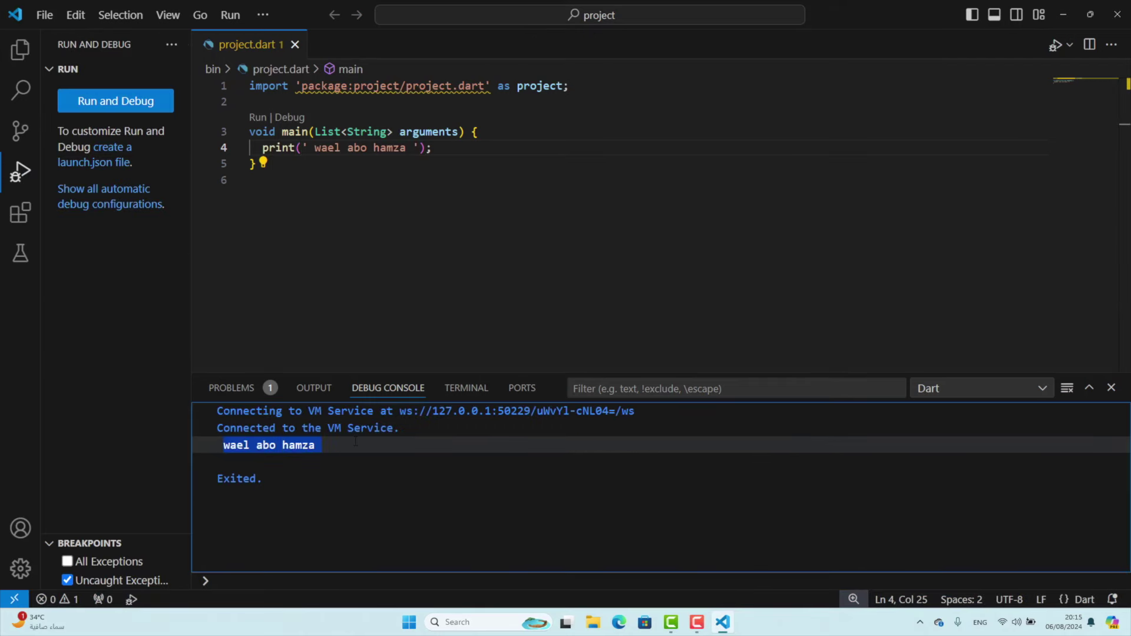
click(433, 177)
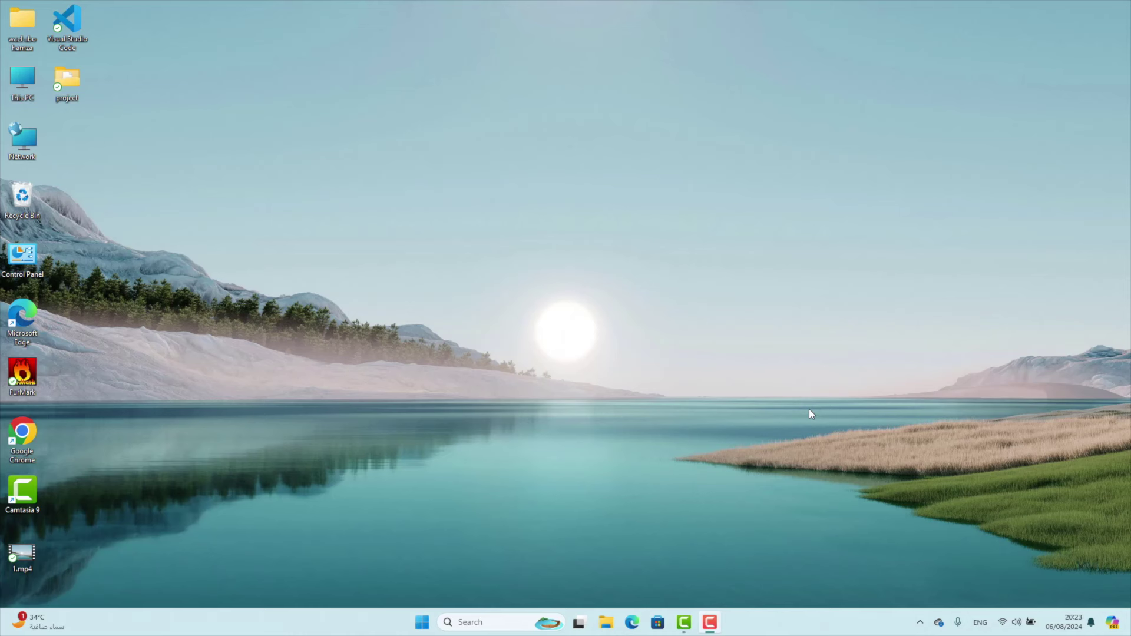
click(482, 622)
text(c)
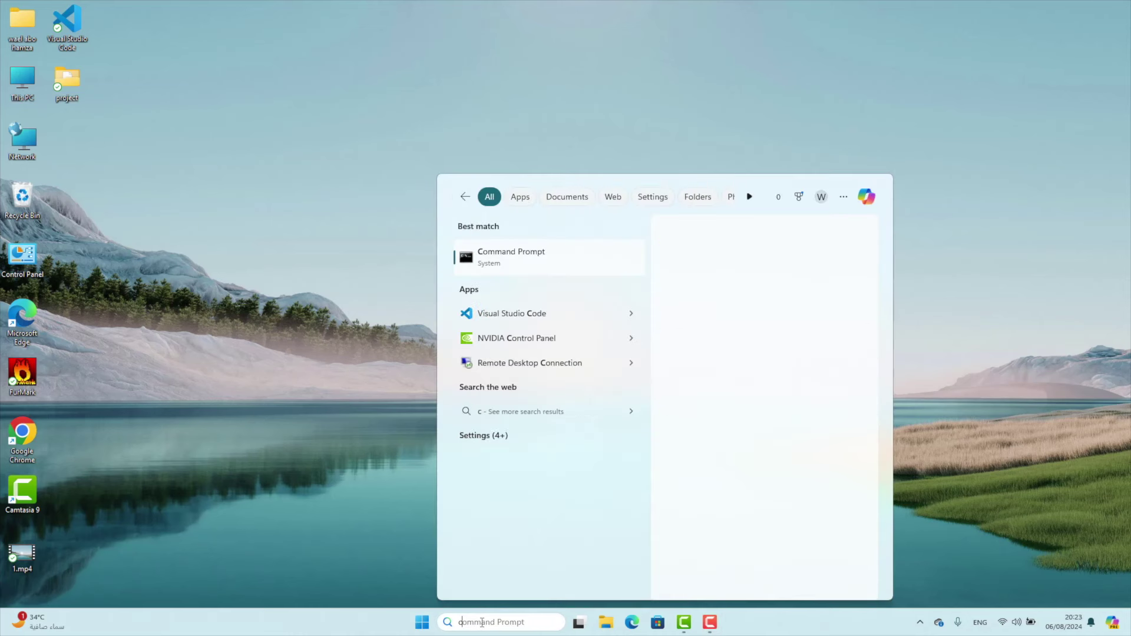
text(md)
key(Return)
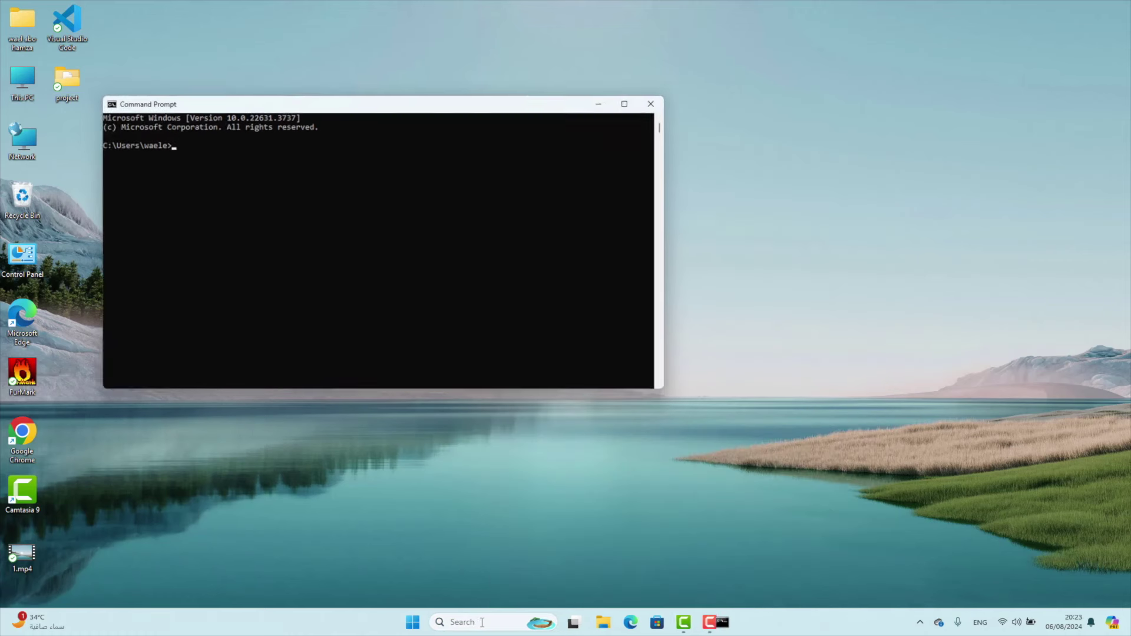
text(dart create)
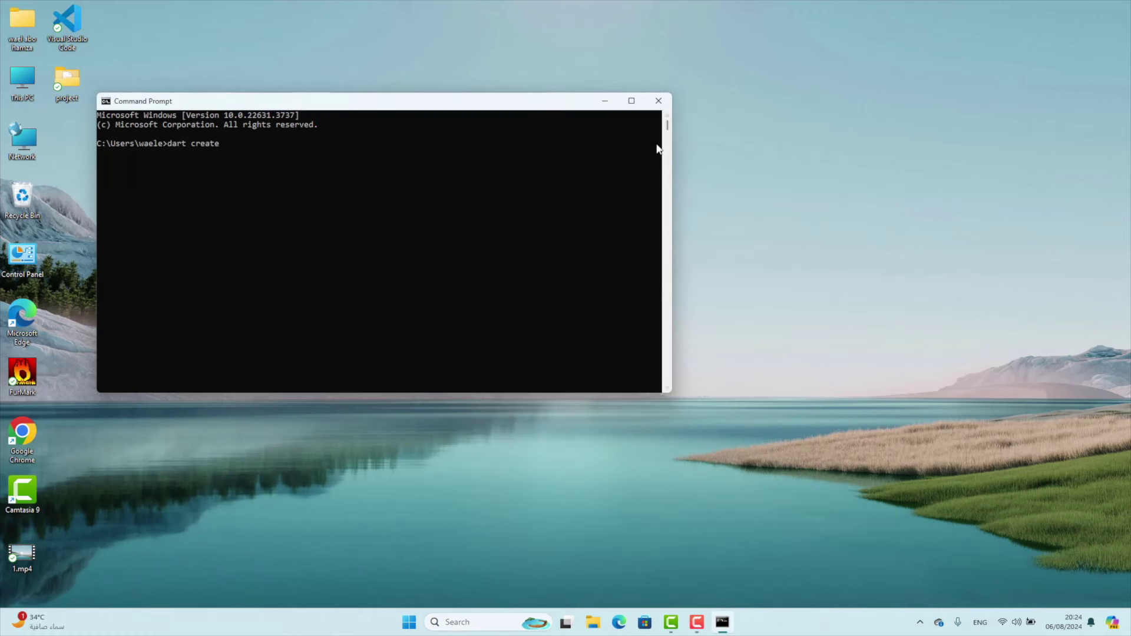
click(659, 100)
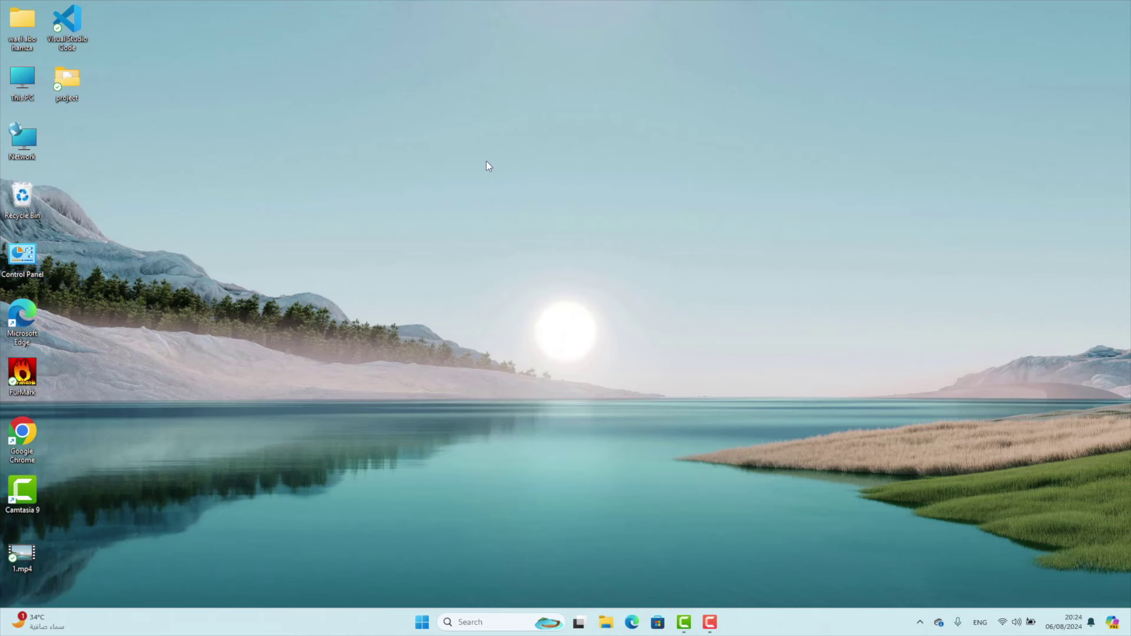
- Create a new folder named wael on the desktop
right_click(371, 161)
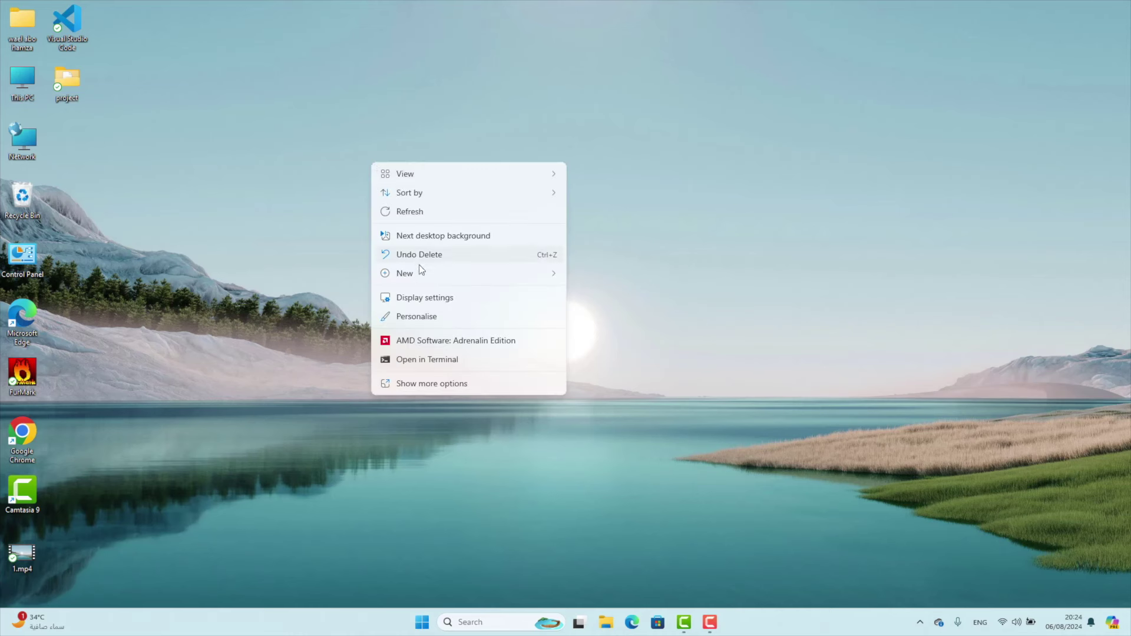
mouse_move(420, 278)
click(587, 275)
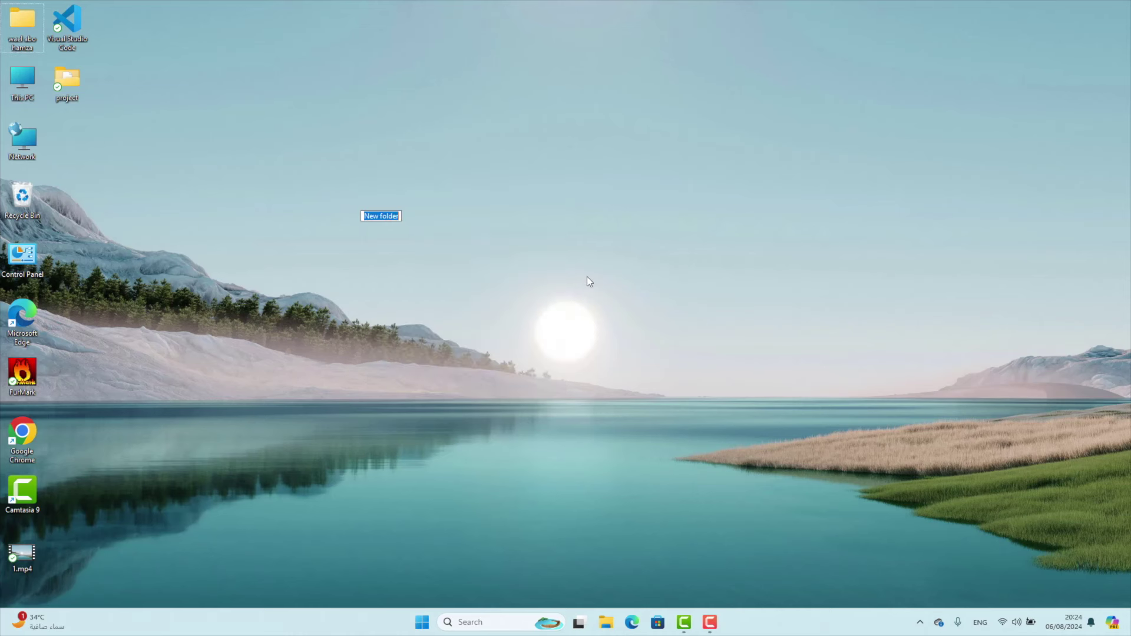
text(wael)
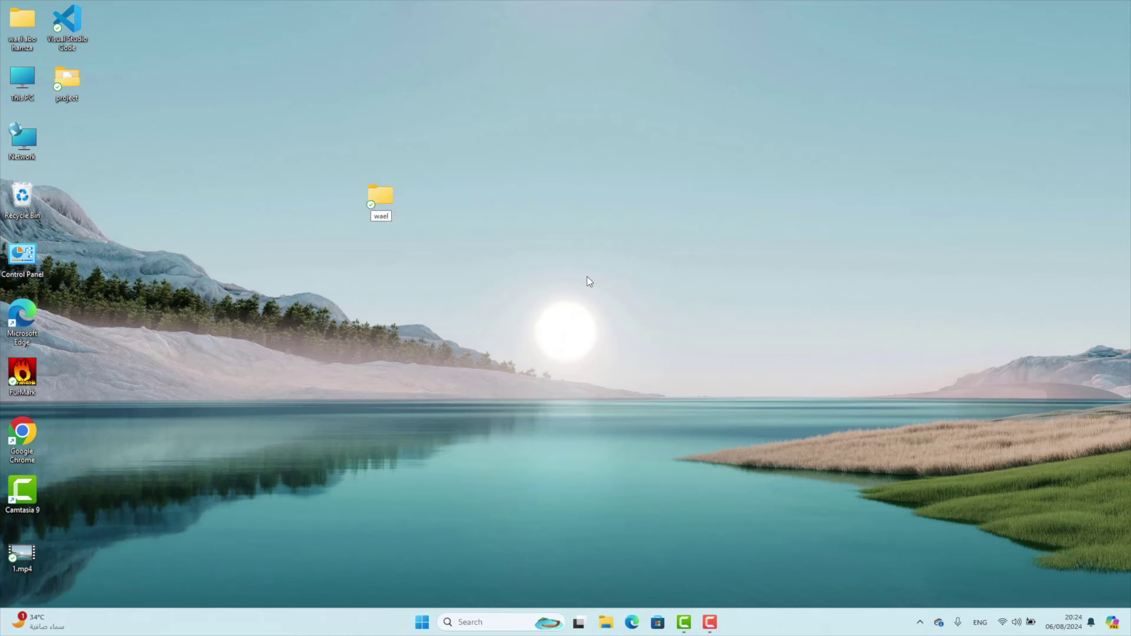
key(Return)
- Create main.dart inside the wael folder and open it in Visual Studio Code
double_click(374, 206)
right_click(536, 255)
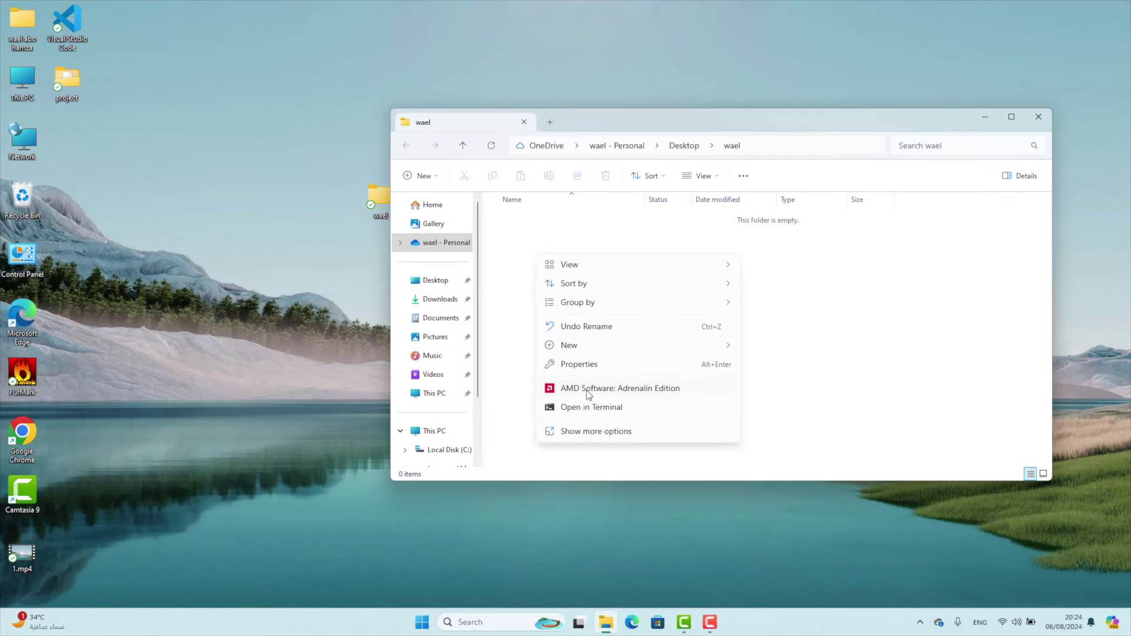
mouse_move(606, 344)
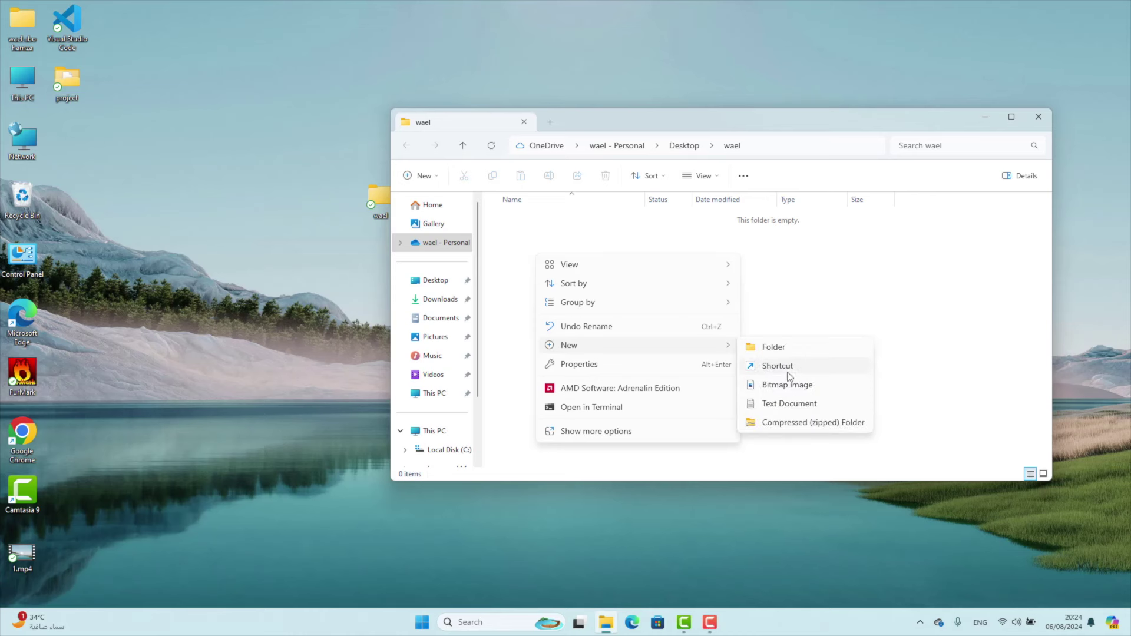
click(784, 404)
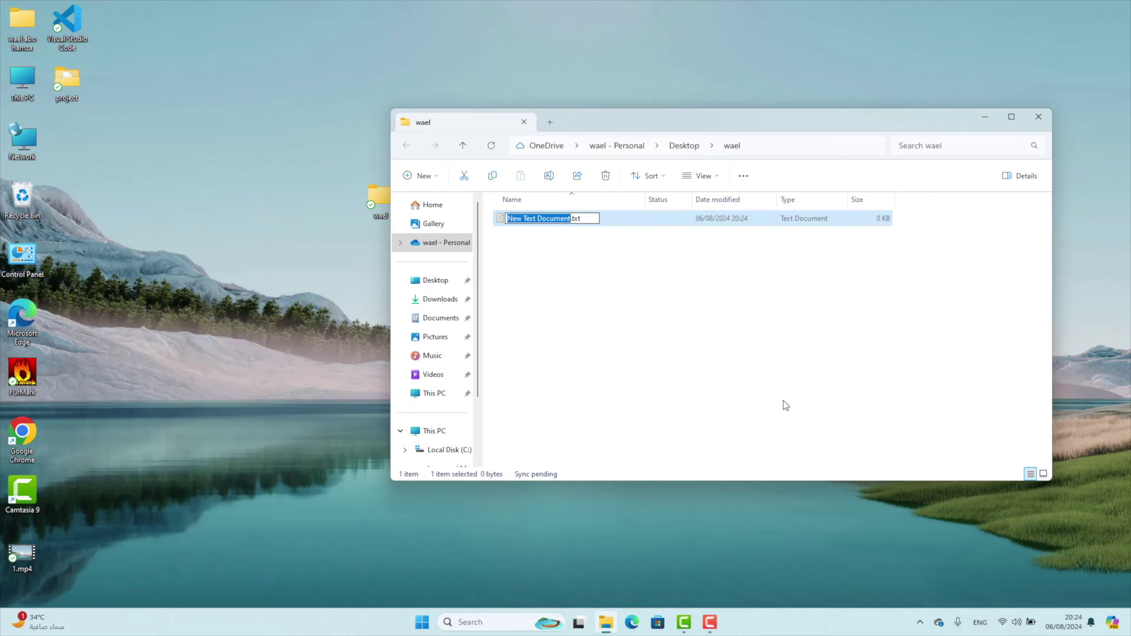
text(ma)
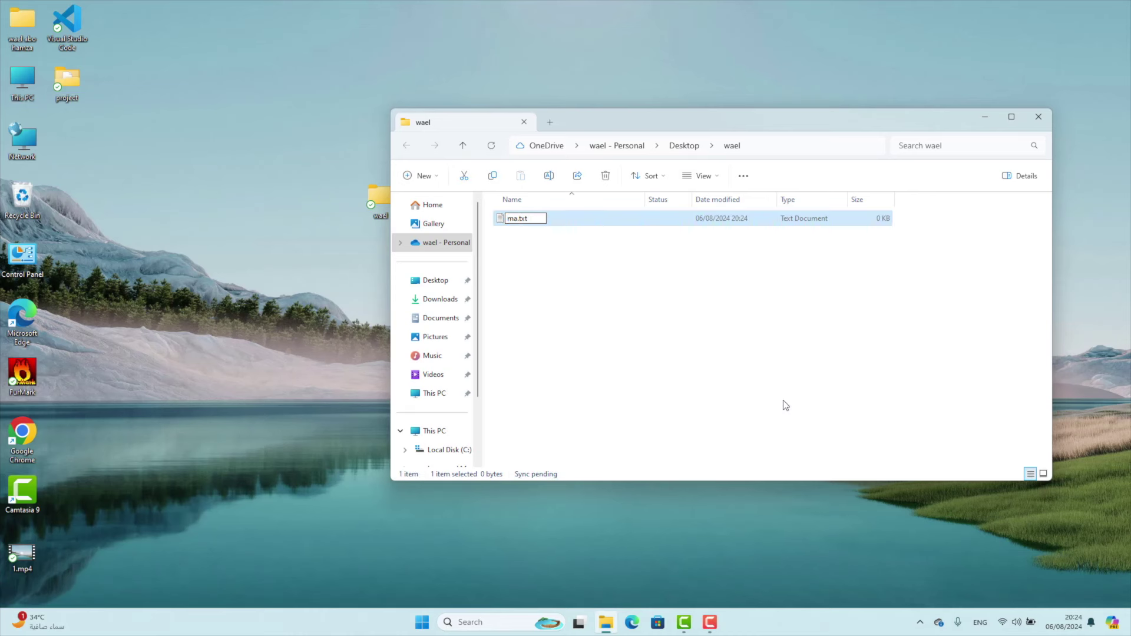
text(in)
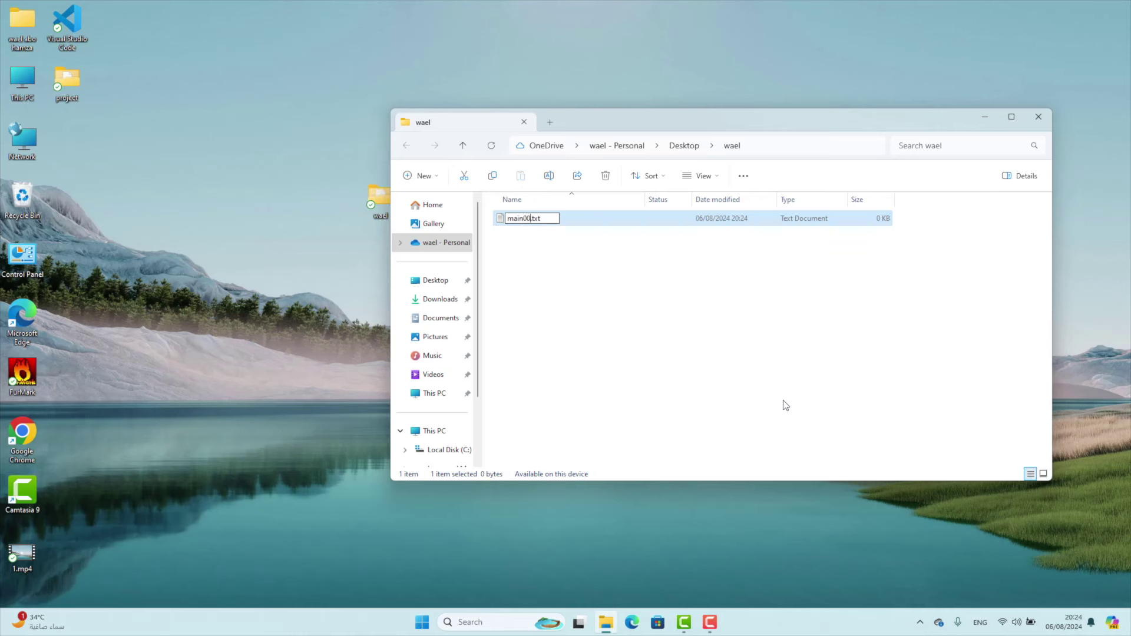
key(BackSpace)
text(dart)
key(Return)
key(Return)
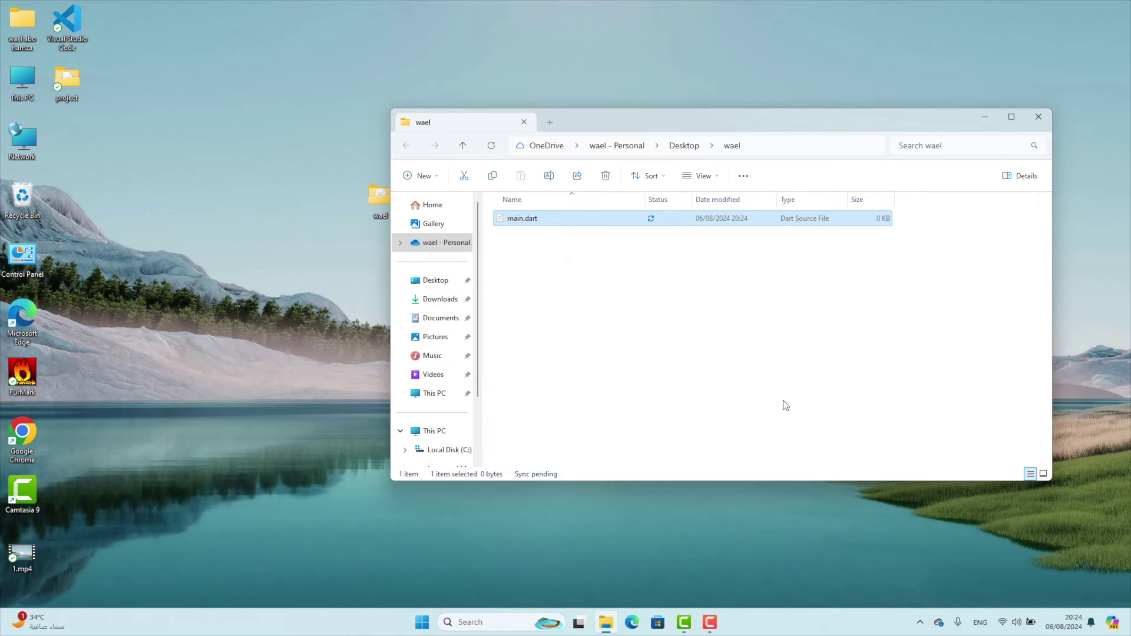
double_click(592, 221)
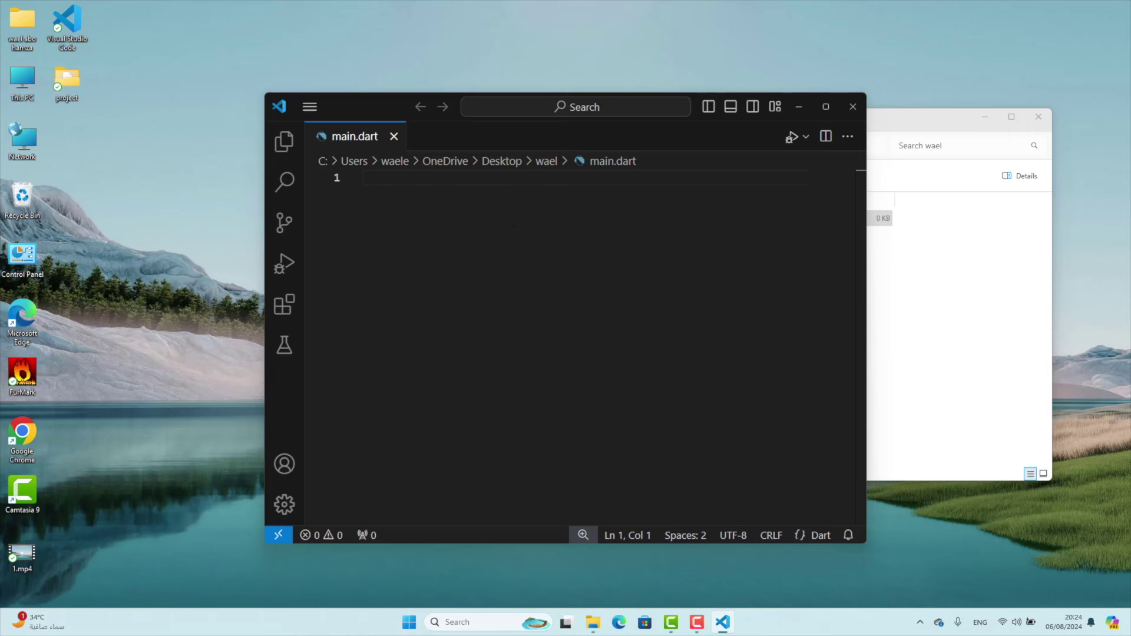
- Write void main(){ print('wael abo hamza'); } in main.dart and debug it with F5
text(void main )
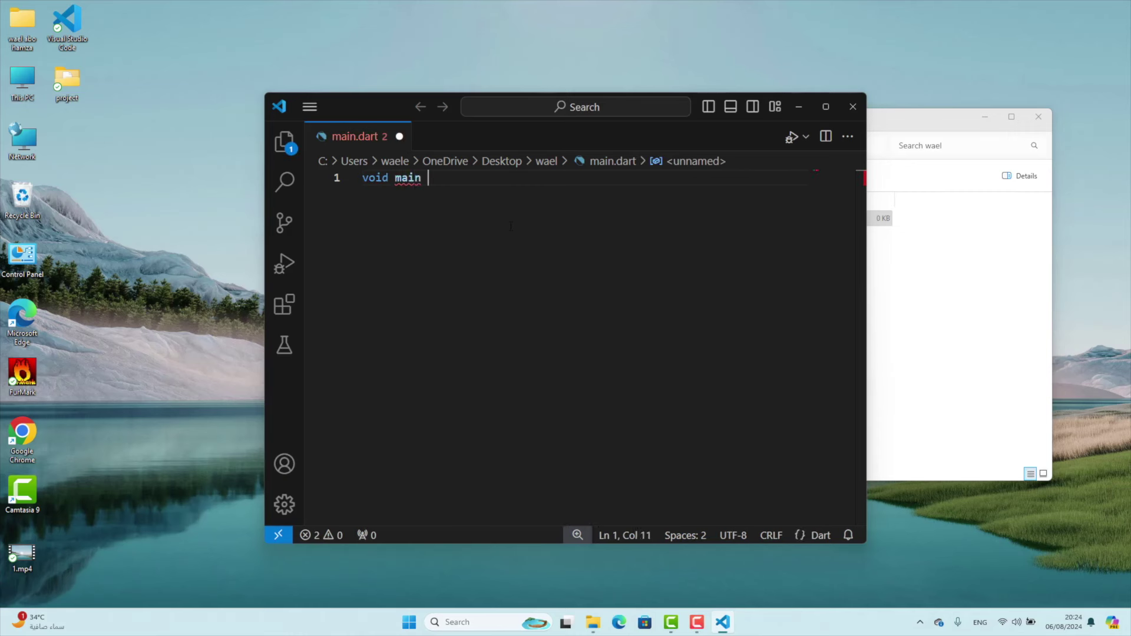
text((){)
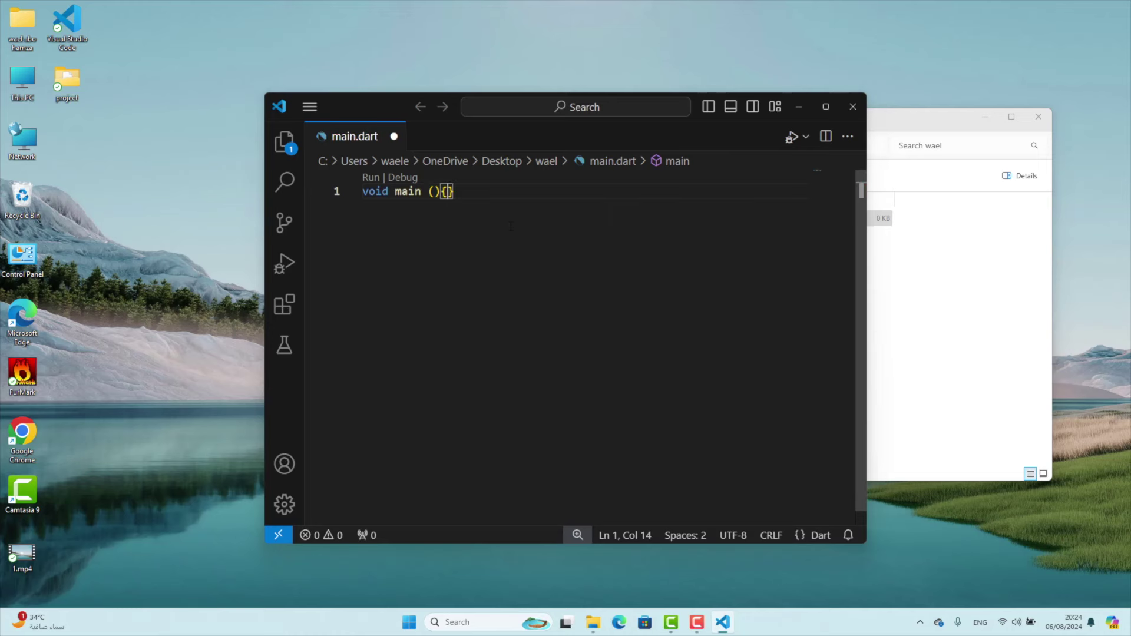
key(Return)
text(print)
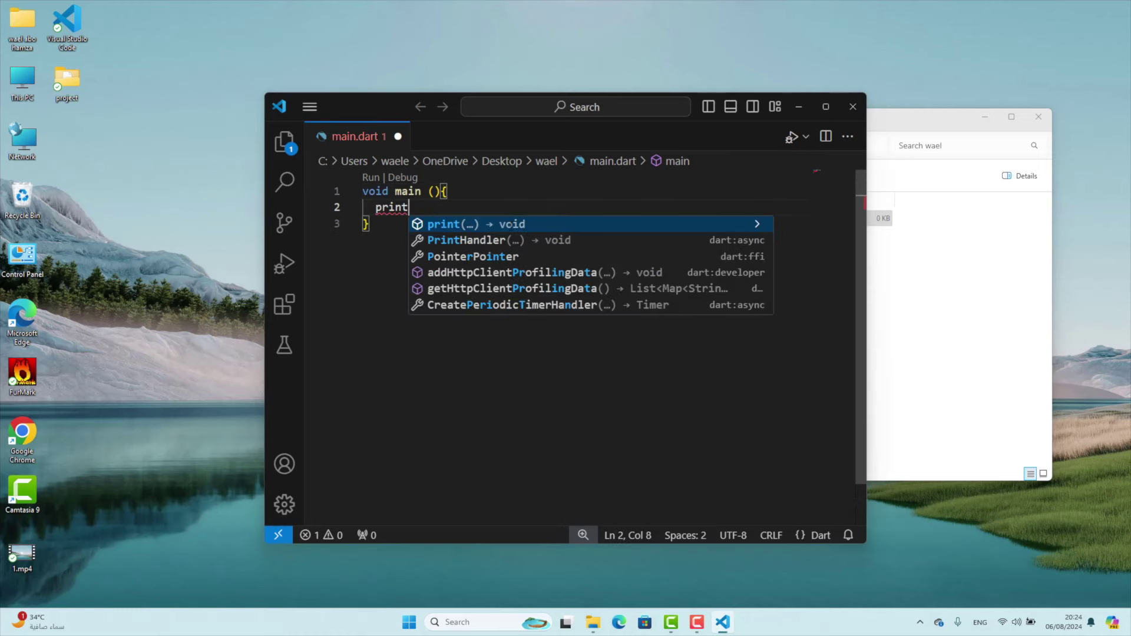
key(Return)
text('wael a)
text(bo hamza'))
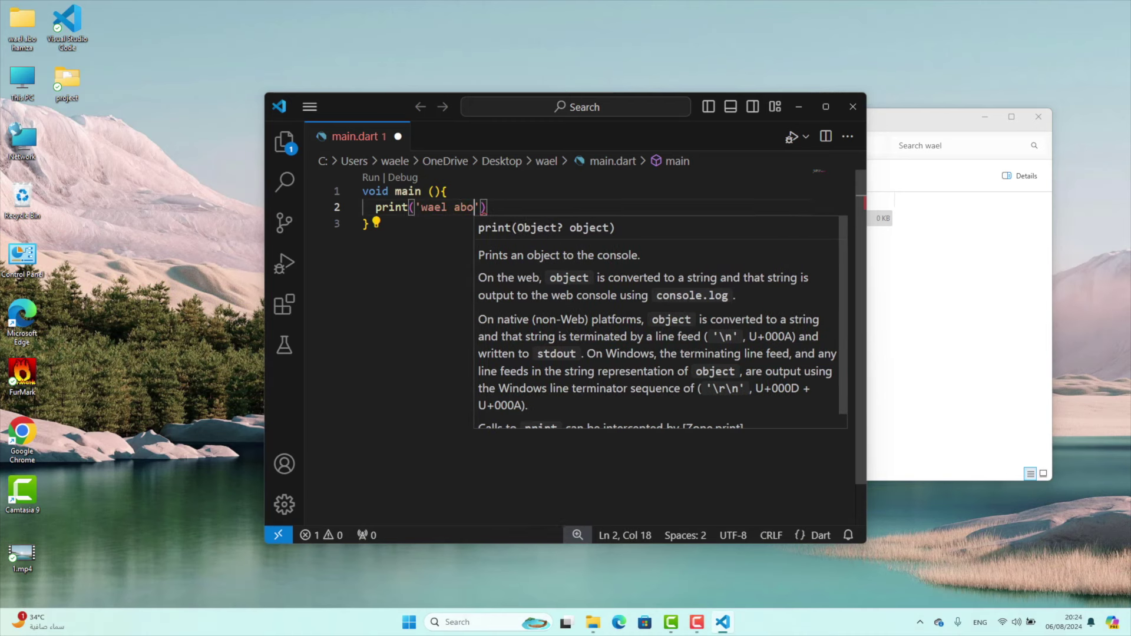
text( ;)
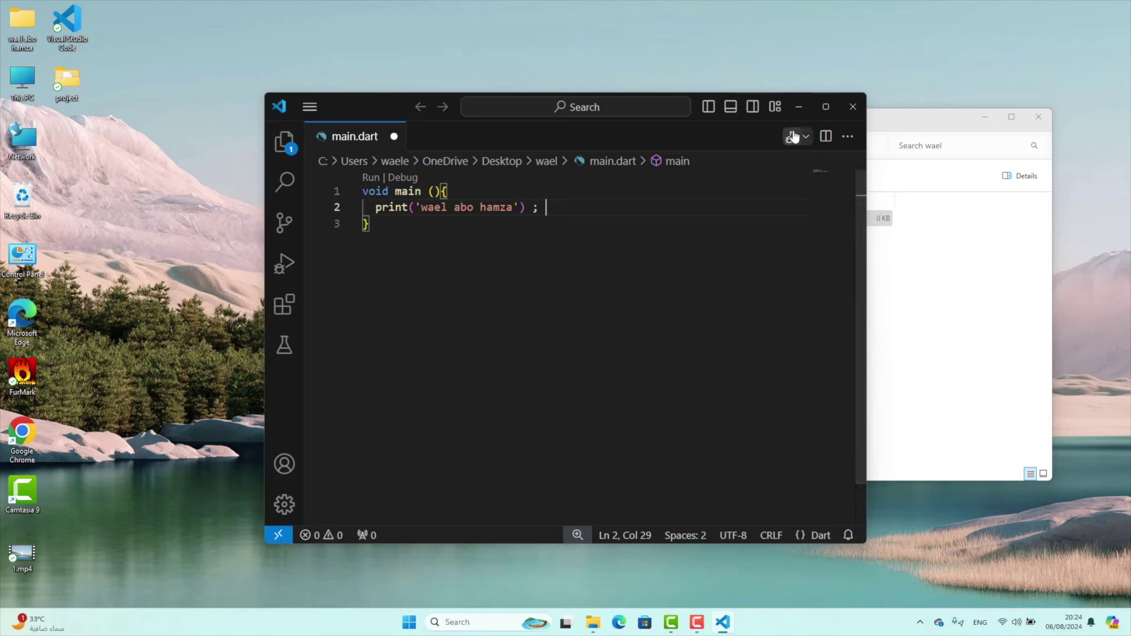
key(F5)
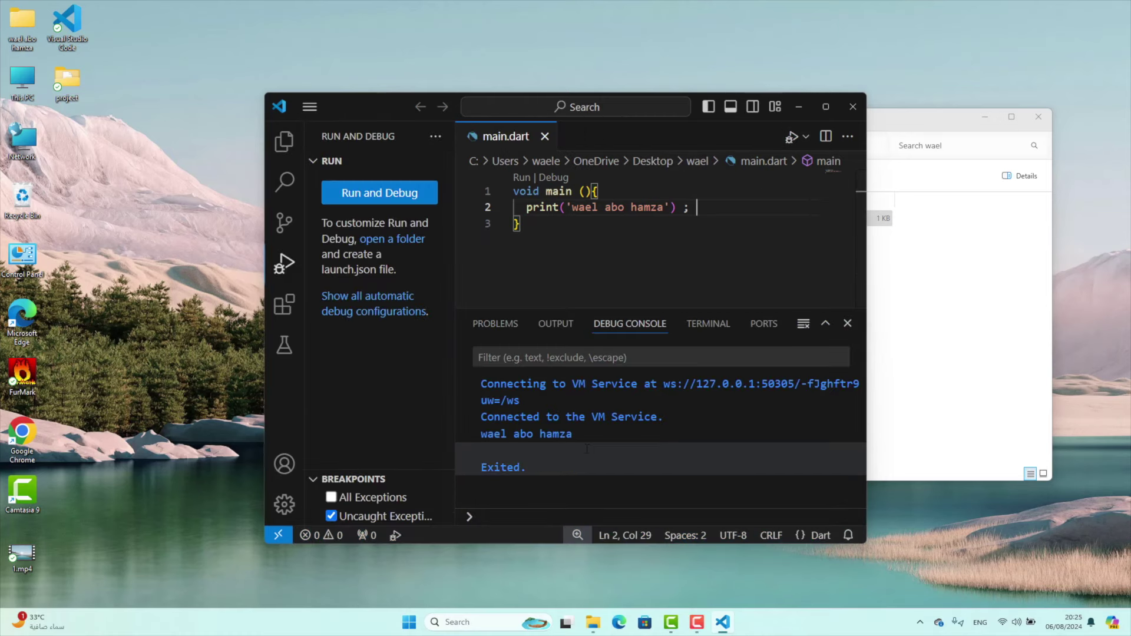
click(520, 224)
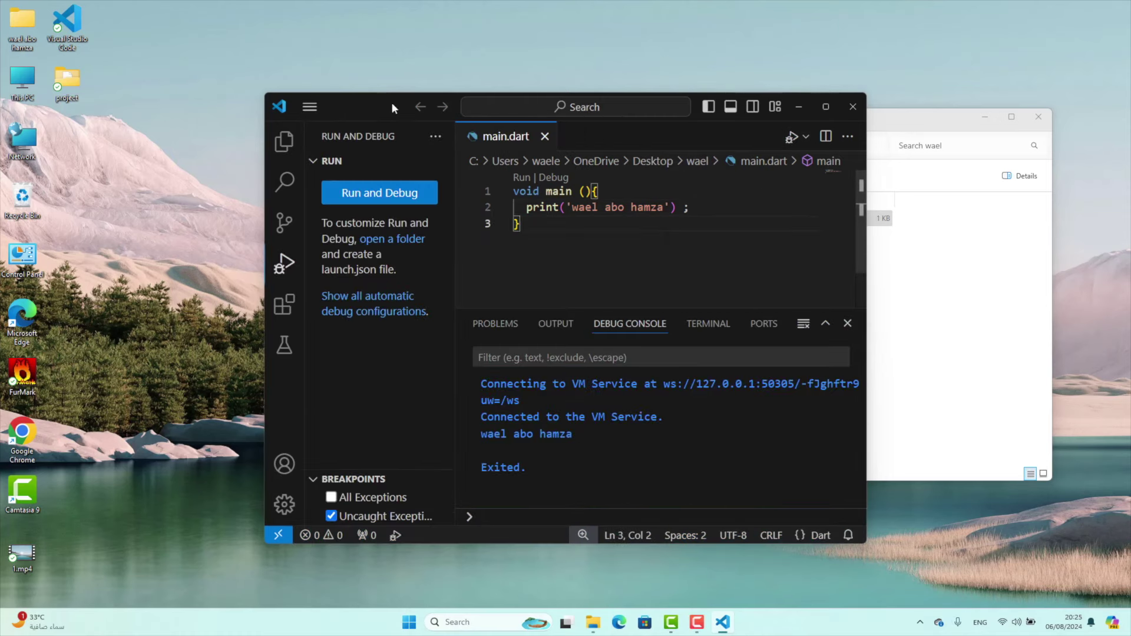
- Close VS Code and the wael folder window holding main.dart, leaving only the desktop
click(853, 107)
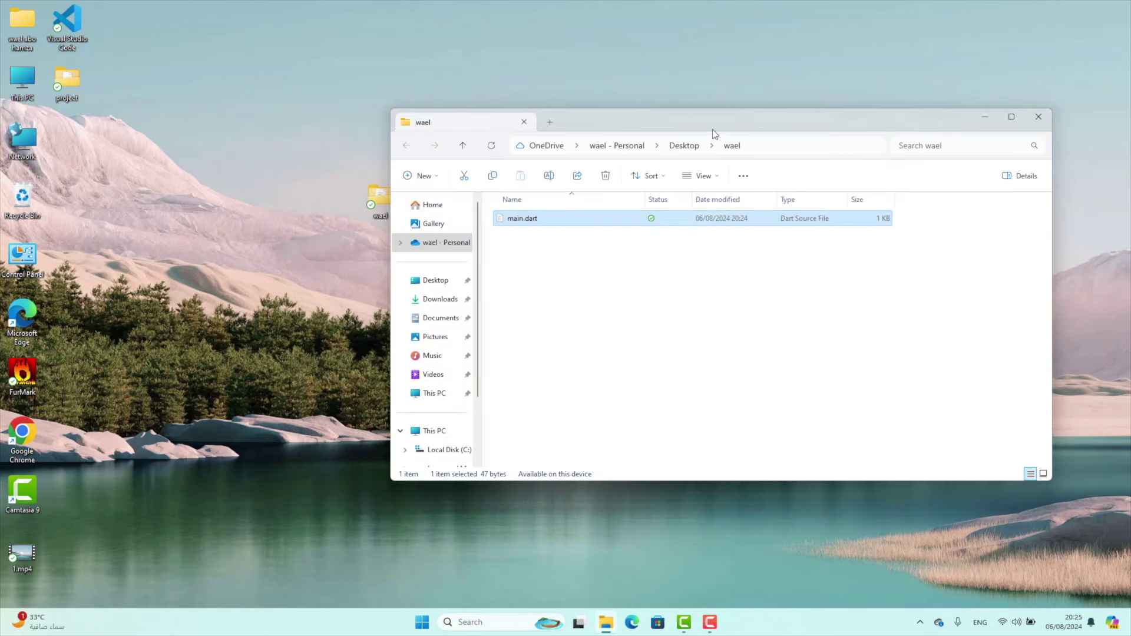
drag(710, 121, 591, 144)
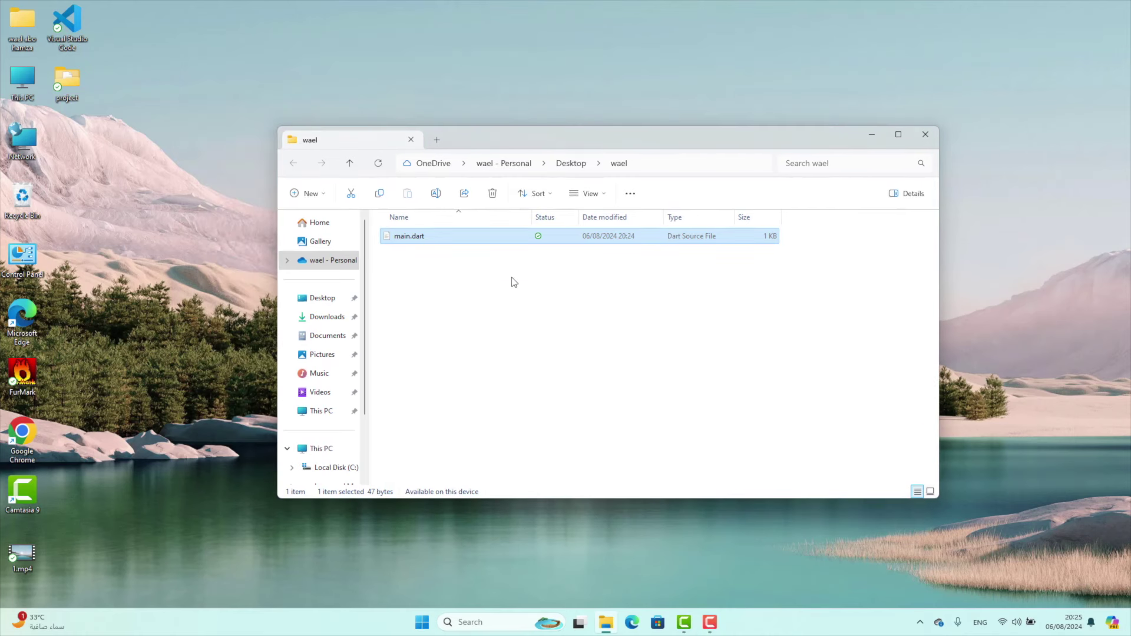
click(933, 140)
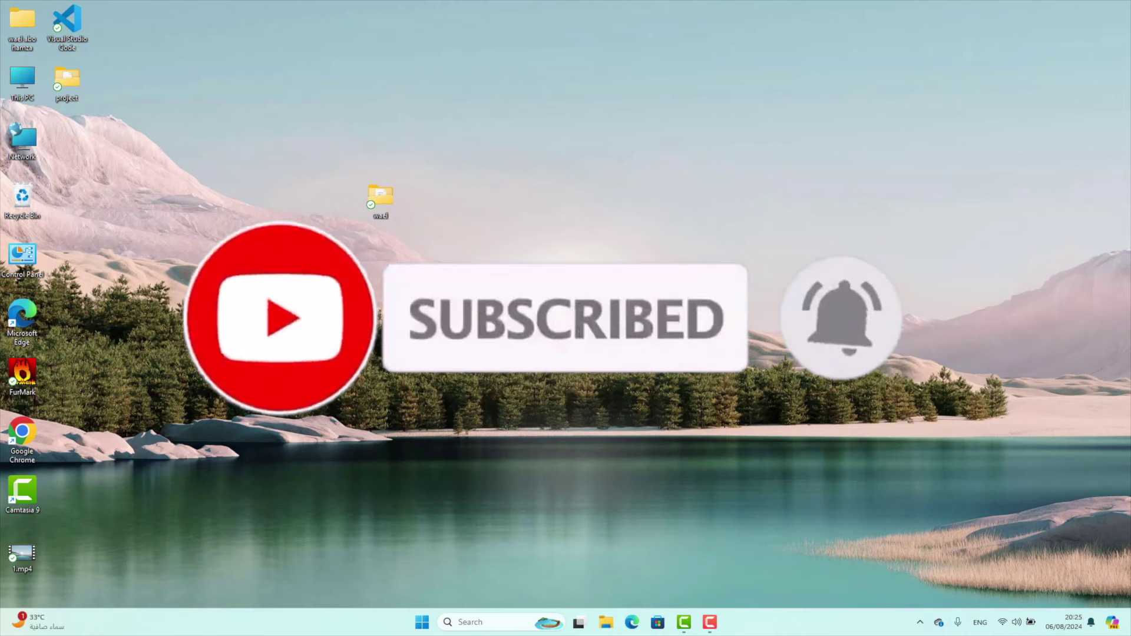
click(709, 622)
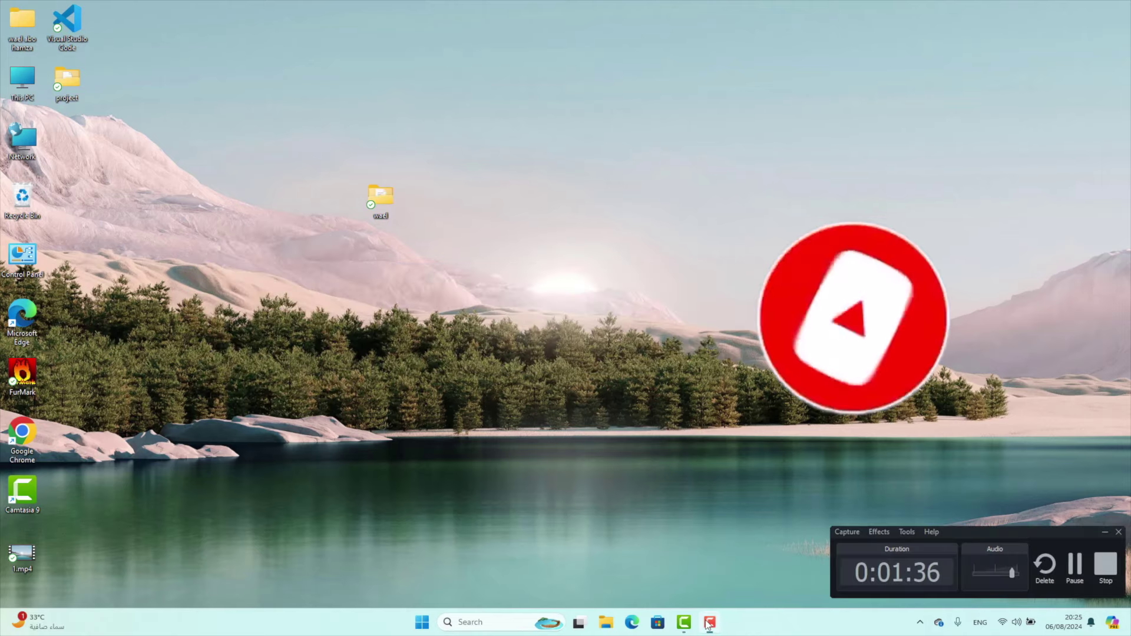